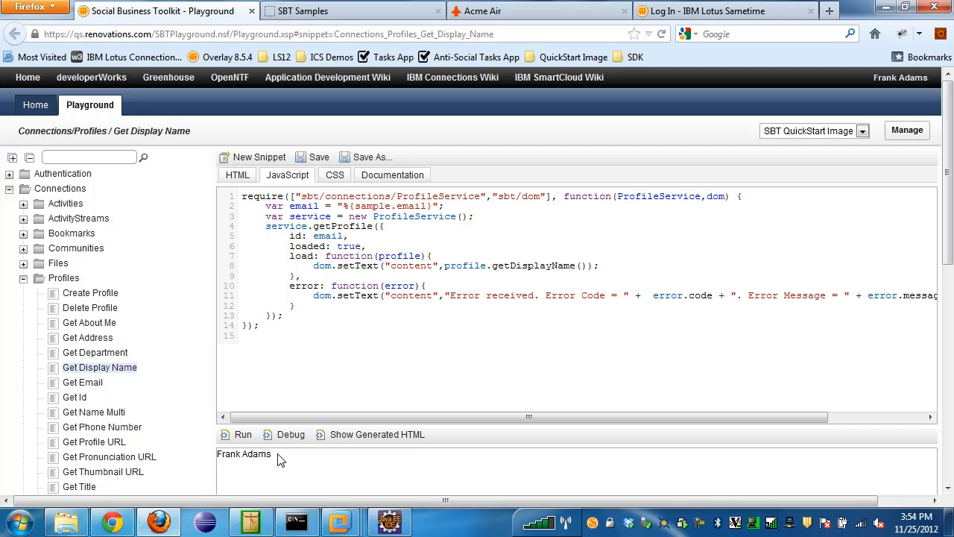
Highlight the sample user's display name shown in the Get Display Name run output.
left_click_drag(275, 454, 215, 452)
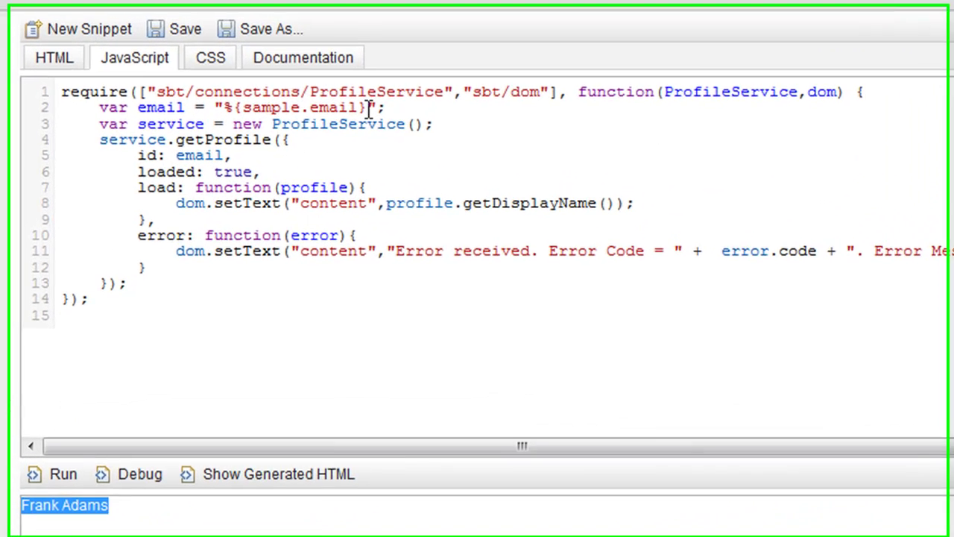
Replace the %{sample.email} placeholder on line 2 with a specific address and rerun the snippet.
left_click_drag(242, 196, 395, 206)
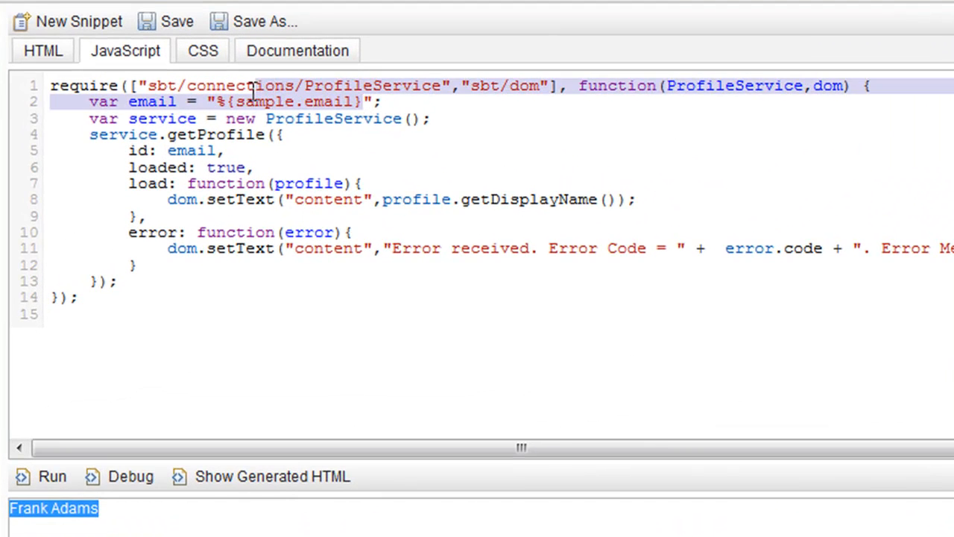
left_click_drag(362, 102, 227, 103)
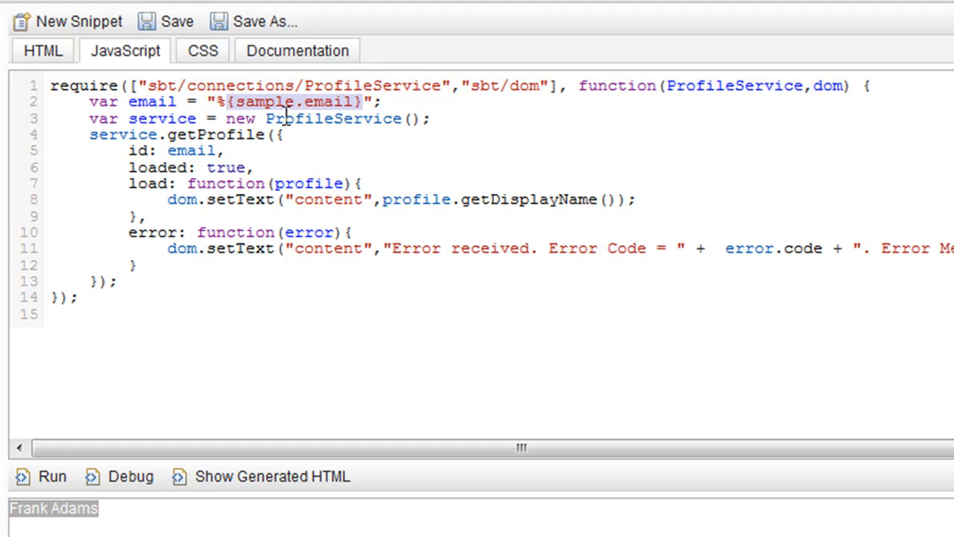
key("BackSpace")
key("BackSpace")
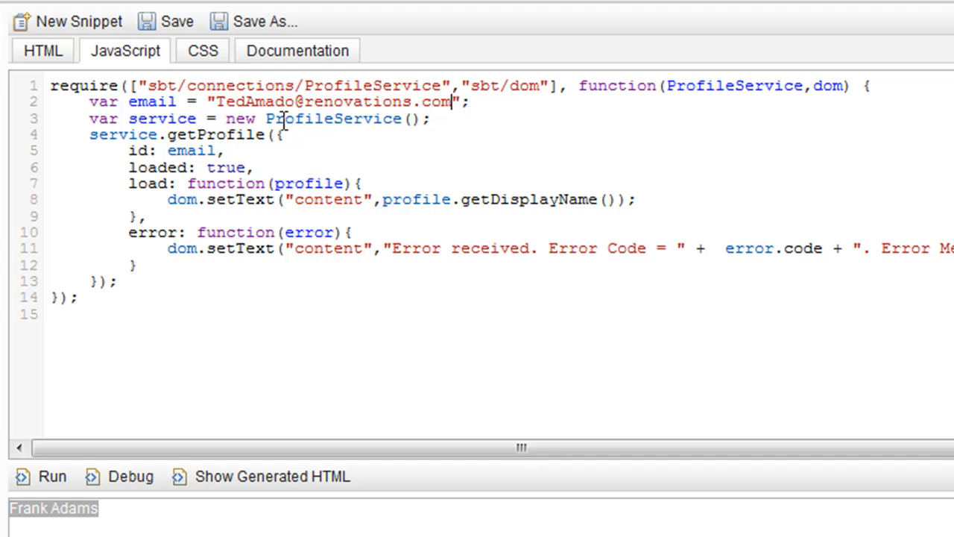
left_click(56, 477)
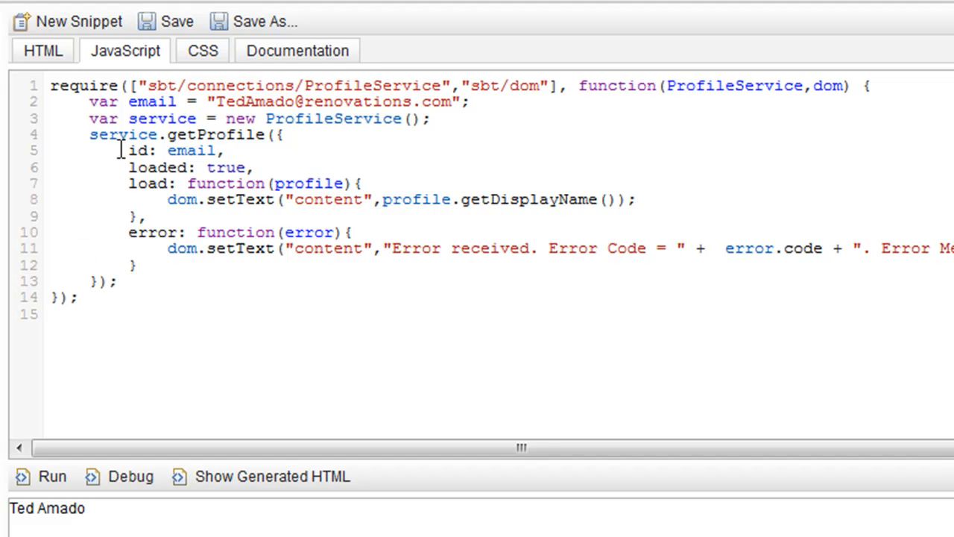
Review the ProfileService code around line 14 that loads the profile and shows its display name.
double_click(74, 298)
left_click(102, 316)
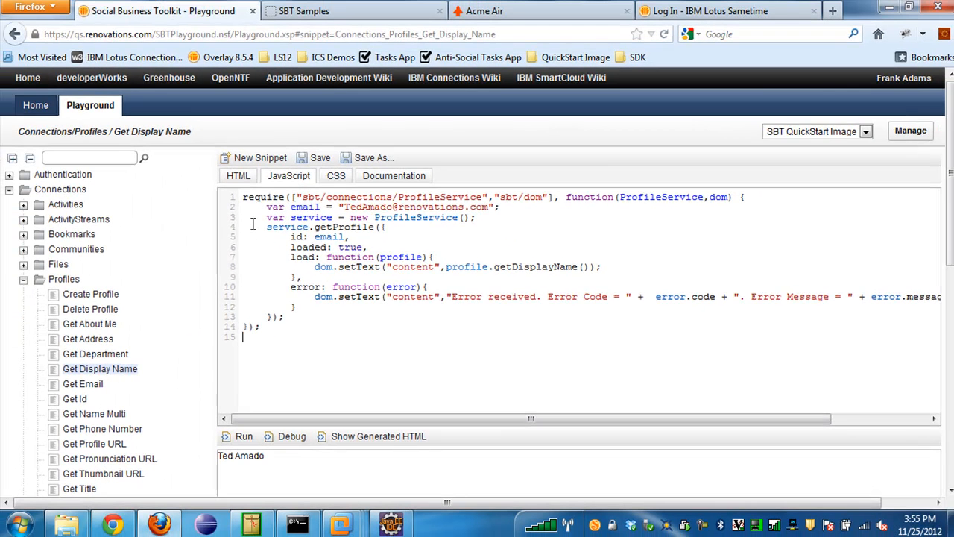
scroll(252, 225, "down", 1)
scroll(252, 224, "up", 1)
Switch to the SBT Samples browser page.
left_click(295, 10)
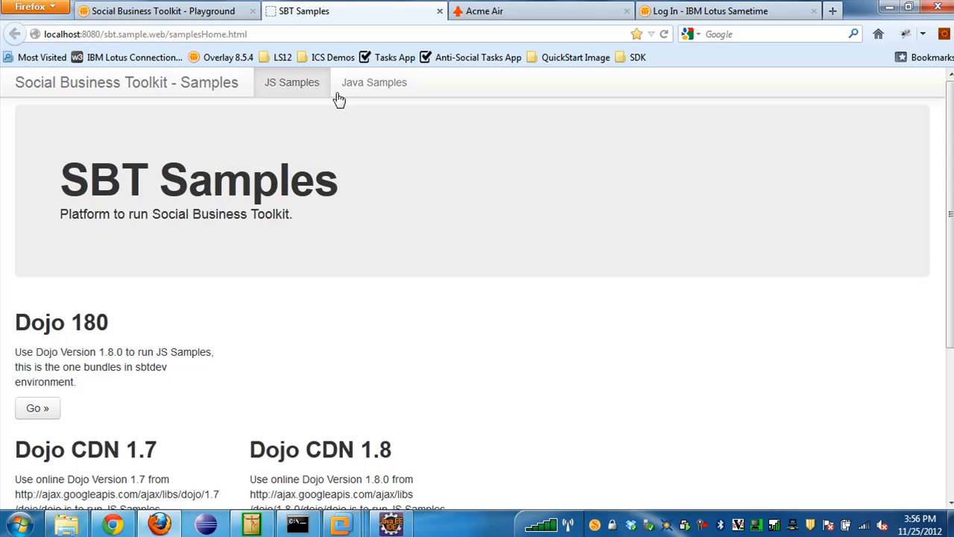
Sign in to the Java samples with username and password and dismiss the Remember Password offer.
left_click(386, 91)
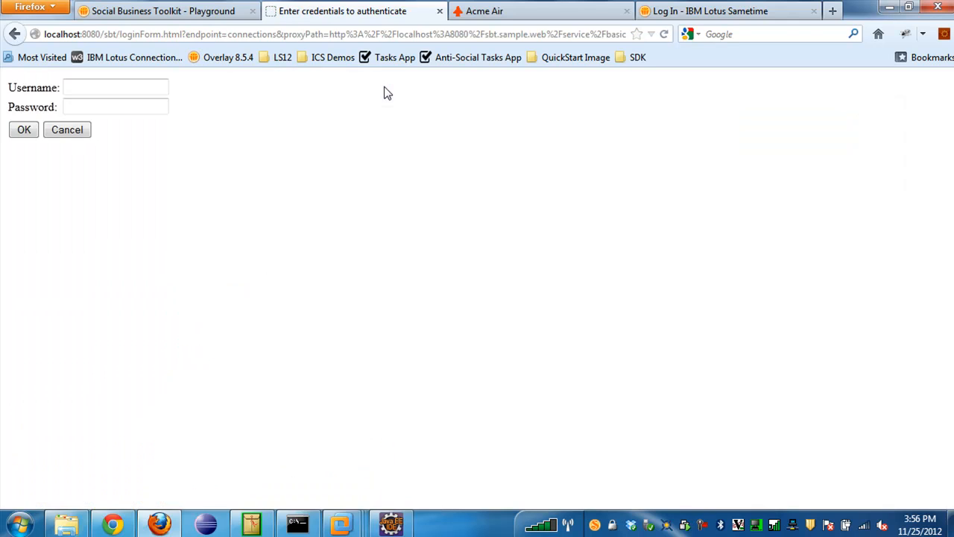
left_click(149, 82)
type("Fad")
key("BackSpace")
key("BackSpace")
key("BackSpace")
type("fa")
key("BackSpace")
key("BackSpace")
type("fadams")
key("Tab")
type("password")
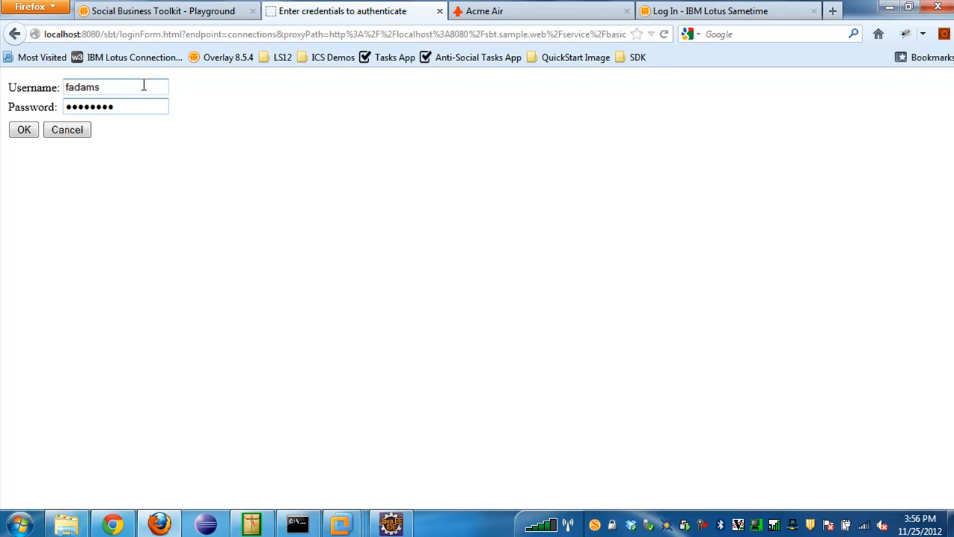
left_click(24, 130)
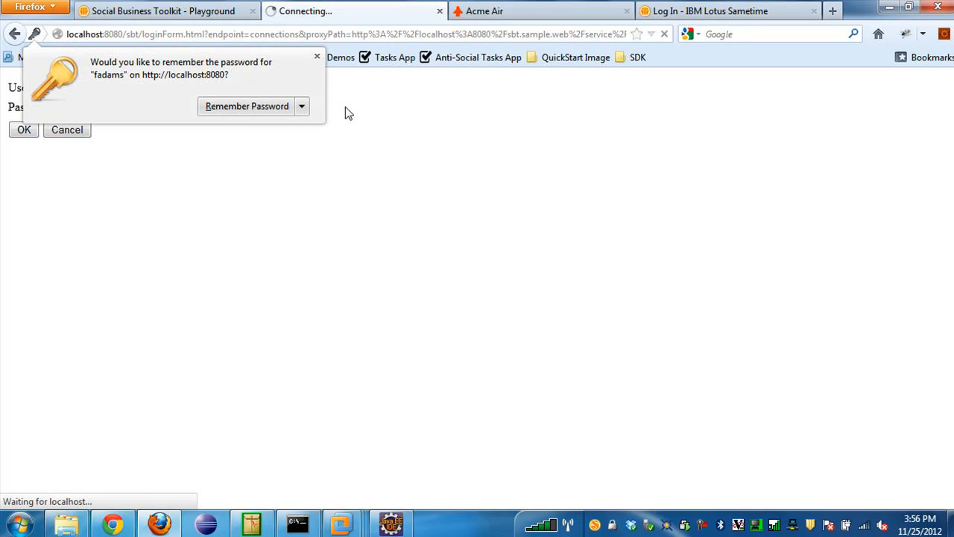
left_click(319, 57)
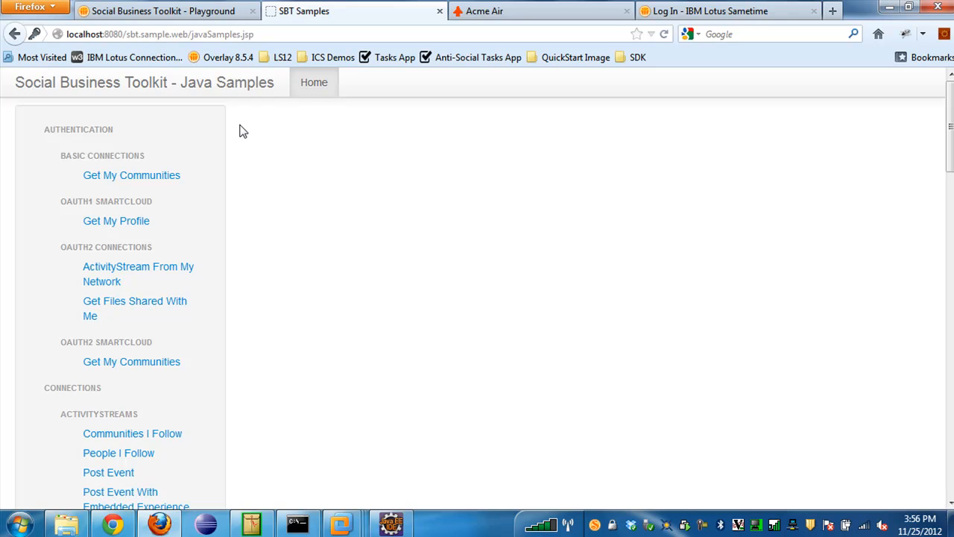
scroll(239, 131, "down", 3)
scroll(239, 131, "down", 2)
scroll(238, 132, "down", 2)
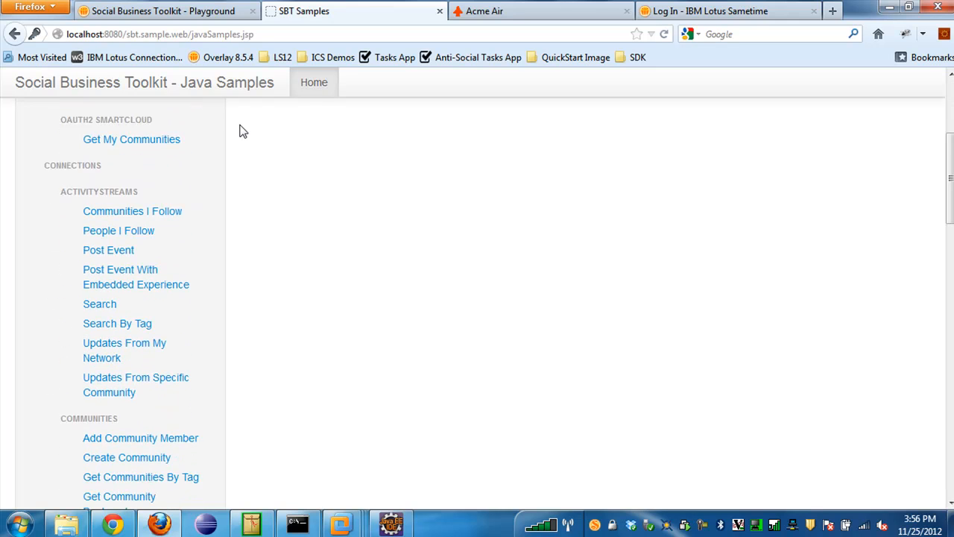
scroll(239, 131, "down", 3)
scroll(238, 131, "down", 2)
scroll(239, 132, "down", 1)
scroll(239, 131, "down", 2)
scroll(239, 131, "down", 1)
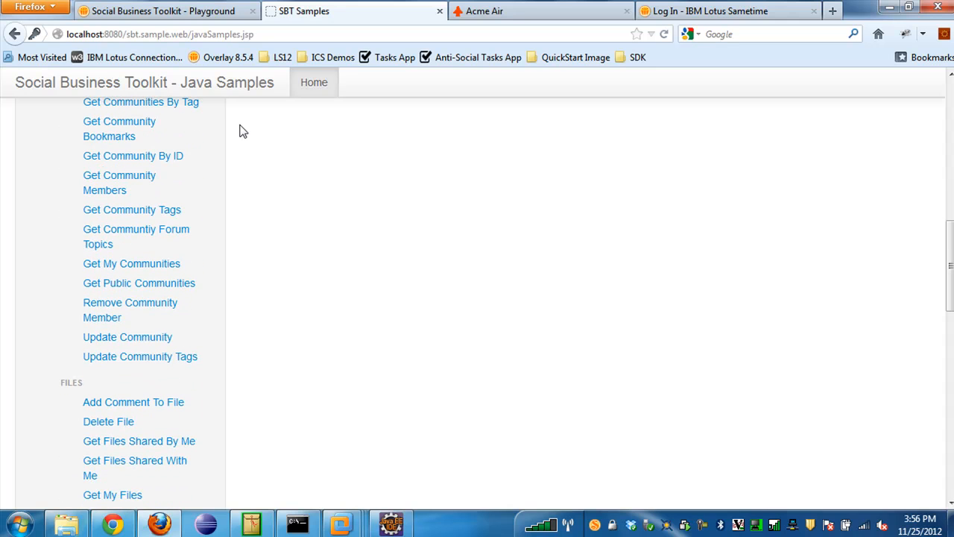
scroll(239, 131, "down", 2)
scroll(239, 131, "down", 1)
scroll(238, 131, "down", 3)
scroll(238, 131, "down", 3)
scroll(239, 131, "up", 1)
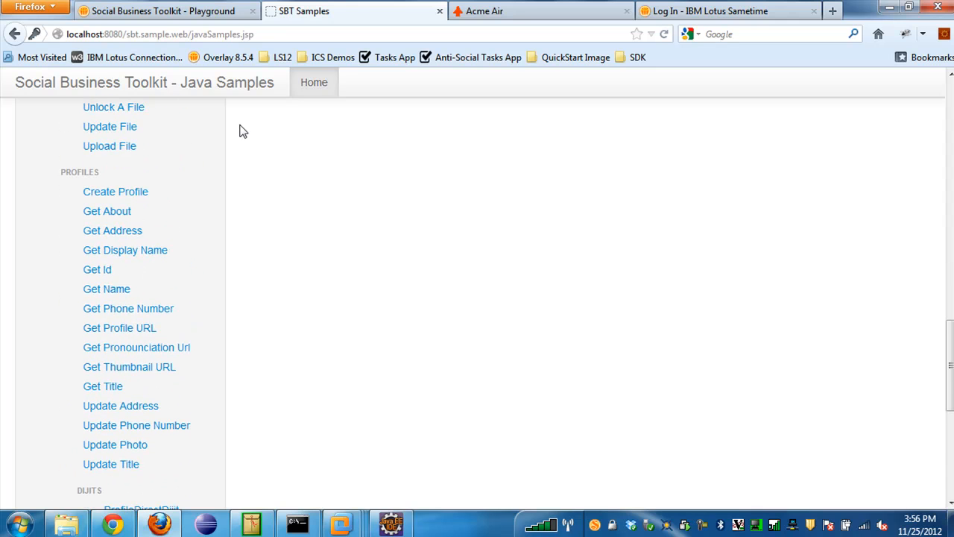
Show the Get Display Name Java sample's result name and reveal its JSP snippet source code.
left_click(144, 254)
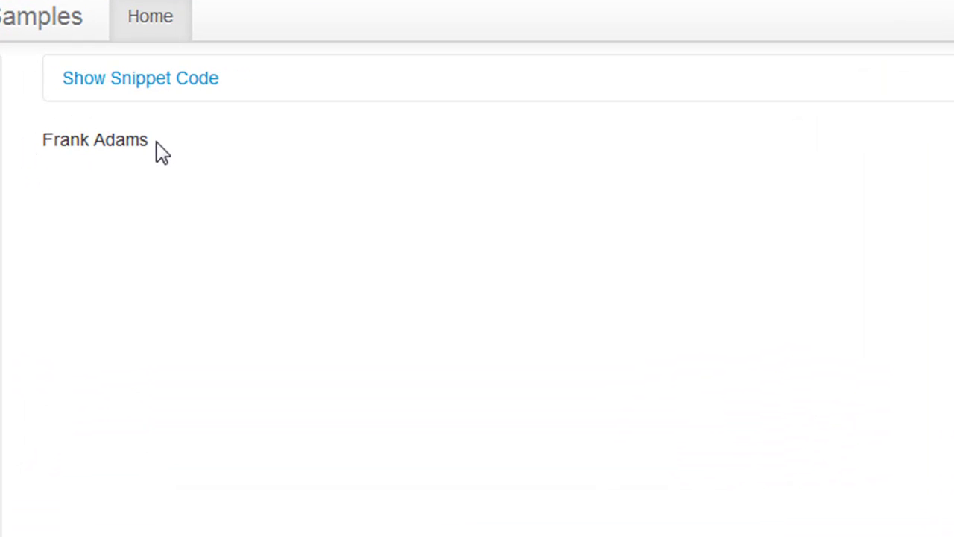
left_click_drag(153, 140, 44, 141)
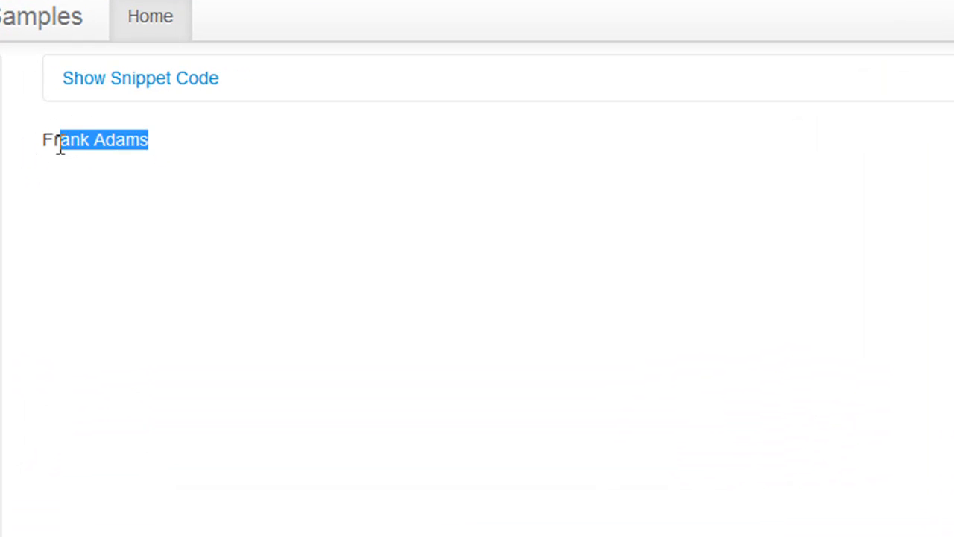
left_click(43, 145)
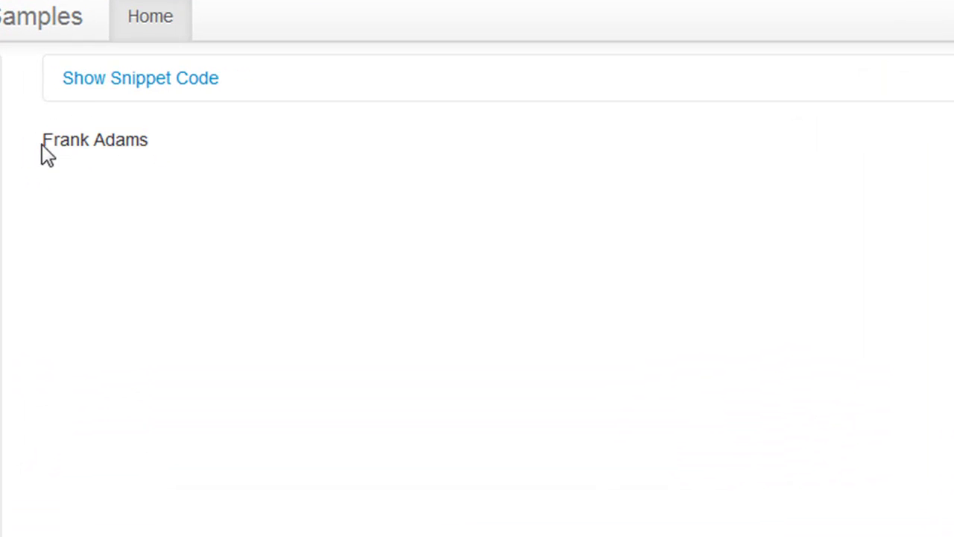
left_click(176, 78)
scroll(195, 163, "down", 5)
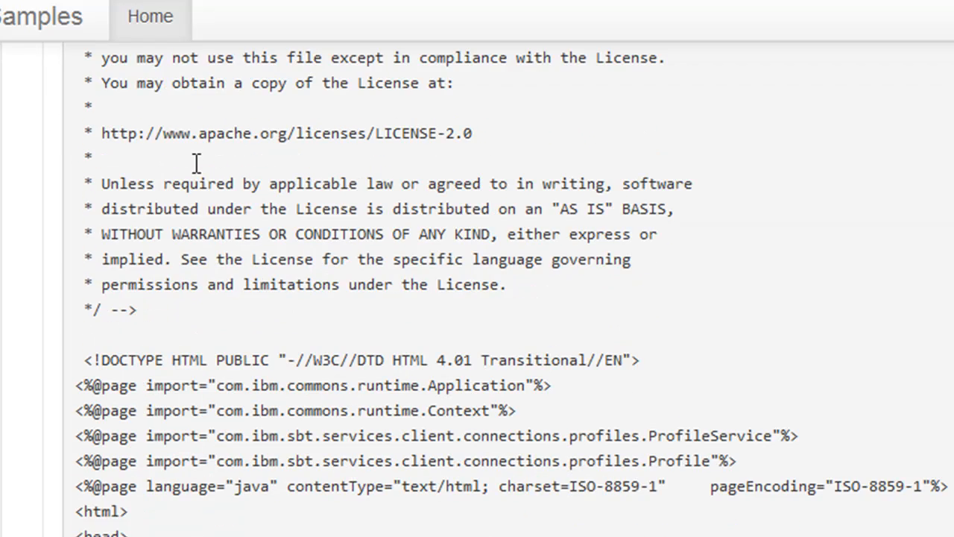
scroll(194, 163, "down", 3)
scroll(195, 163, "down", 2)
scroll(196, 163, "down", 6)
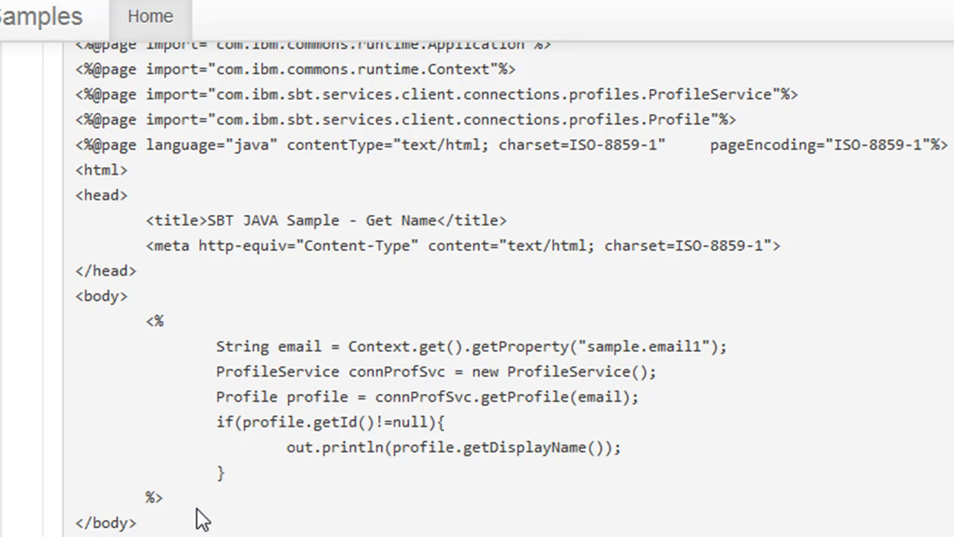
scroll(203, 518, "up", 5)
scroll(203, 519, "up", 3)
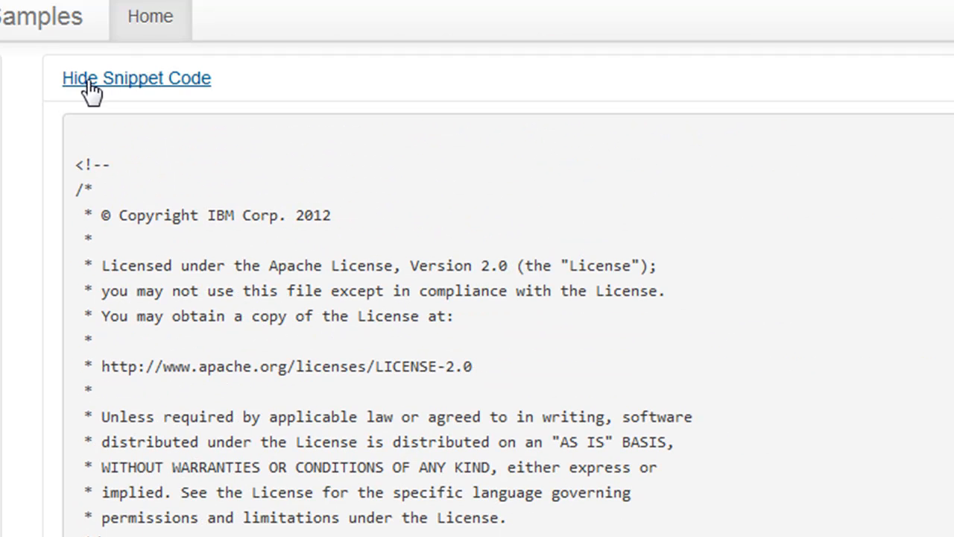
scroll(235, 371, "down", 5)
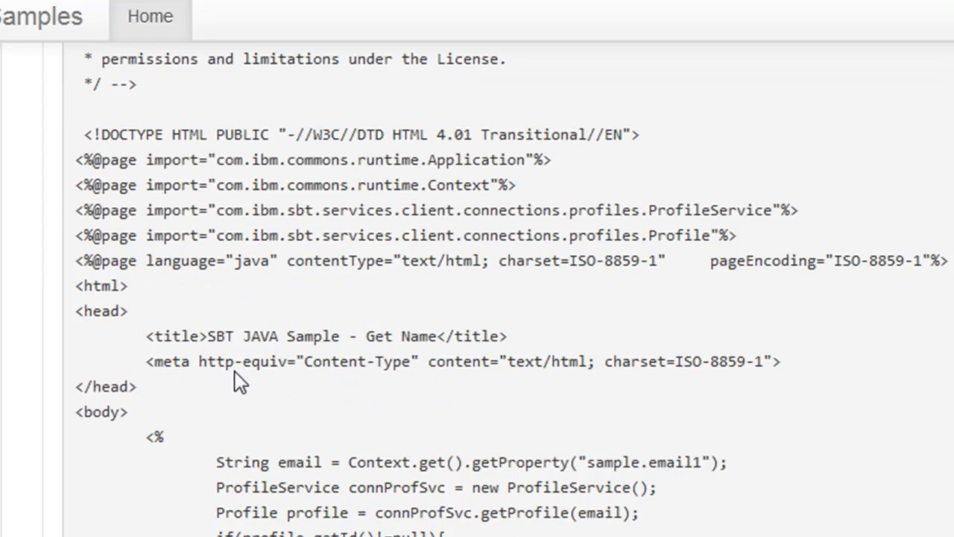
scroll(235, 371, "down", 5)
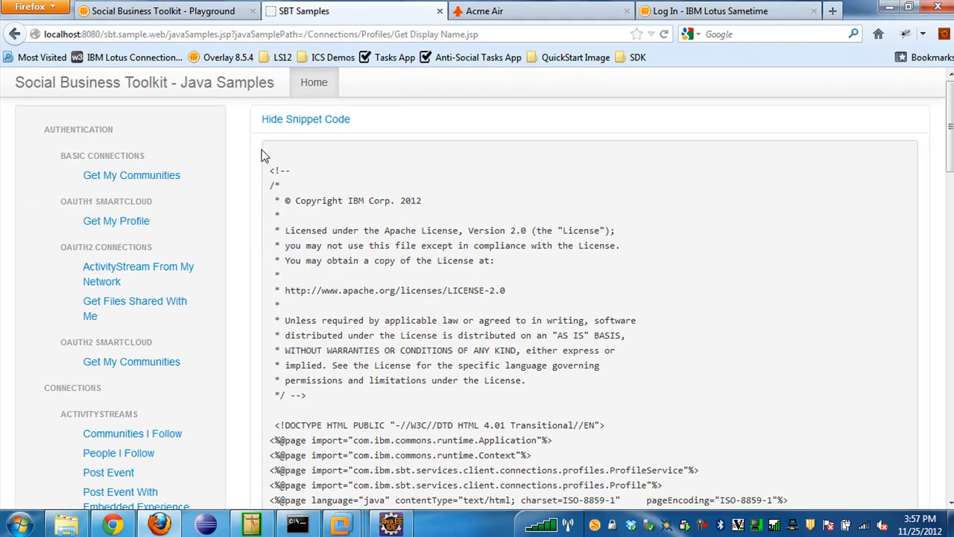
left_click_drag(168, 34, 594, 33)
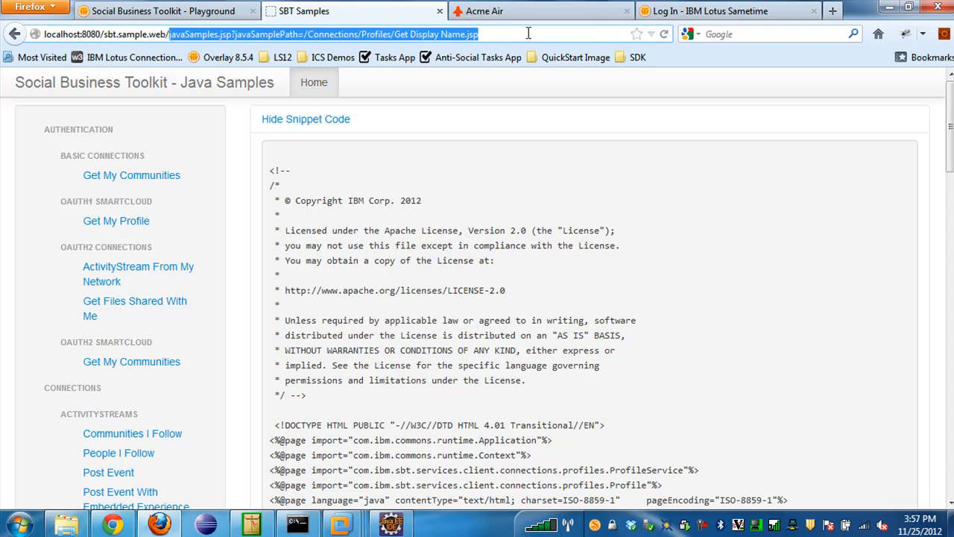
key("Delete")
key("Return")
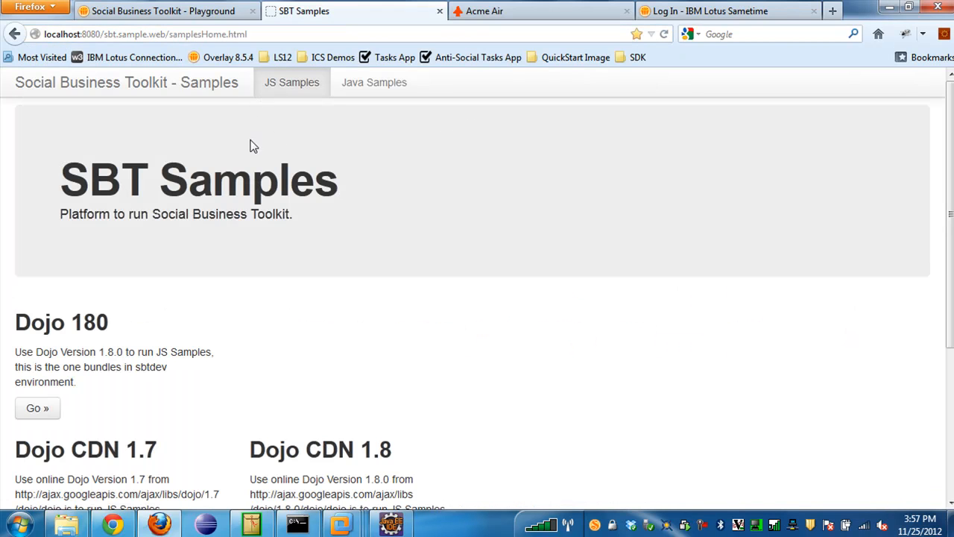
scroll(185, 279, "down", 5)
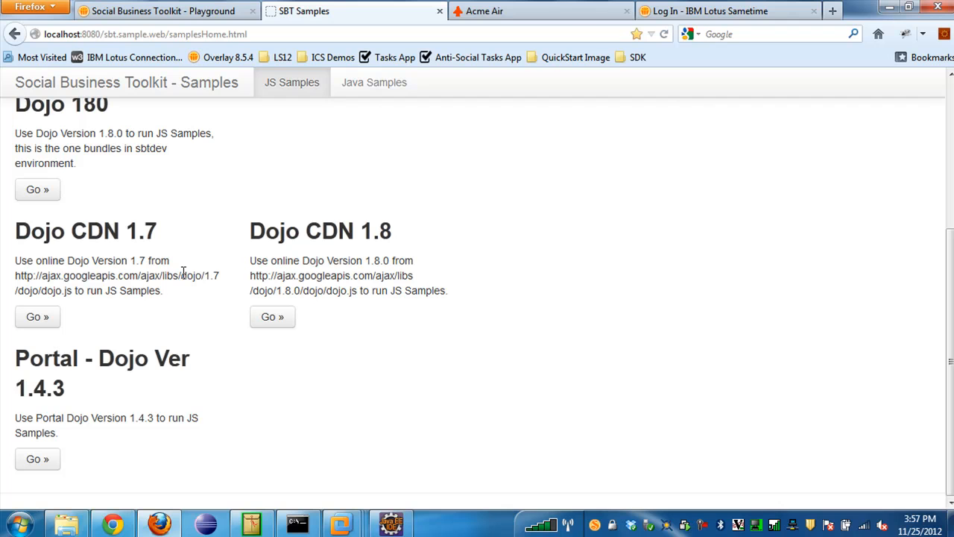
scroll(184, 273, "up", 5)
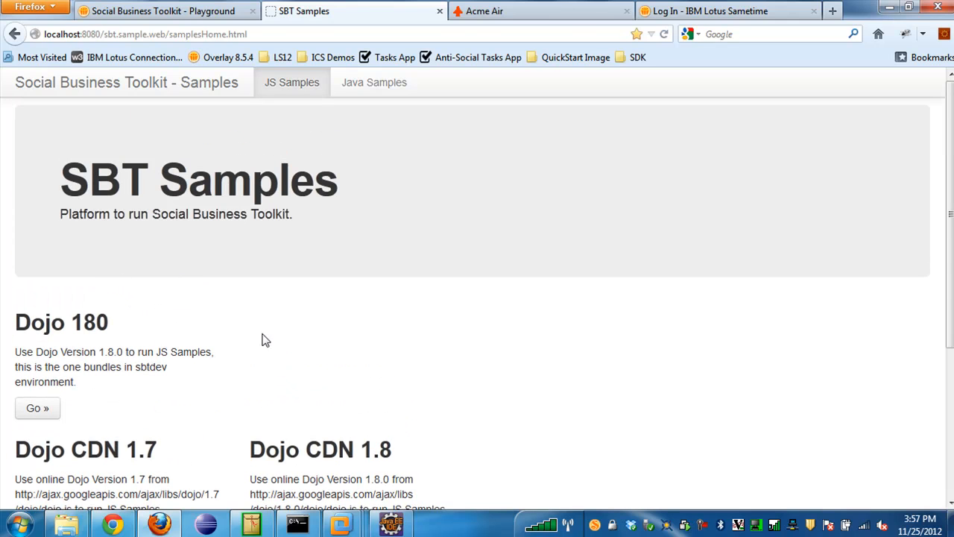
scroll(176, 319, "down", 5)
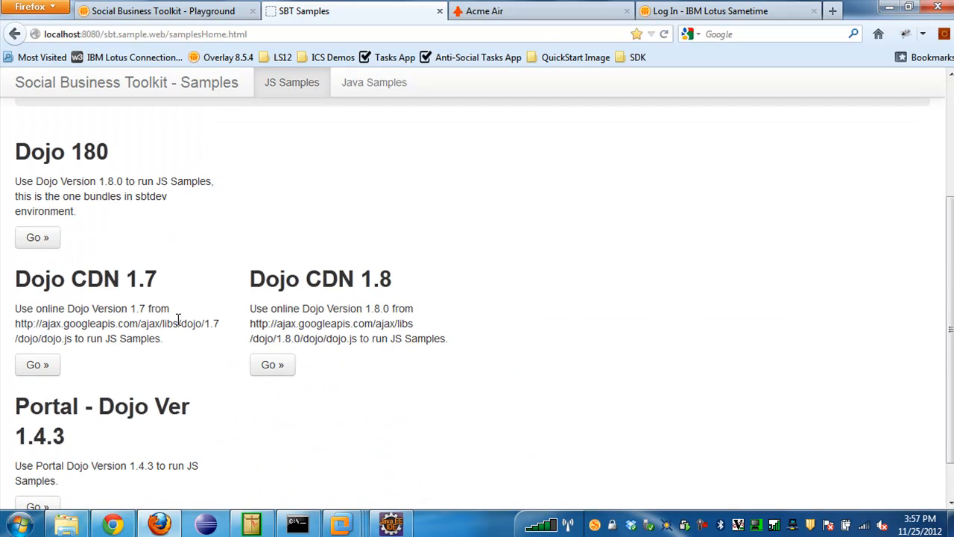
scroll(177, 321, "down", 2)
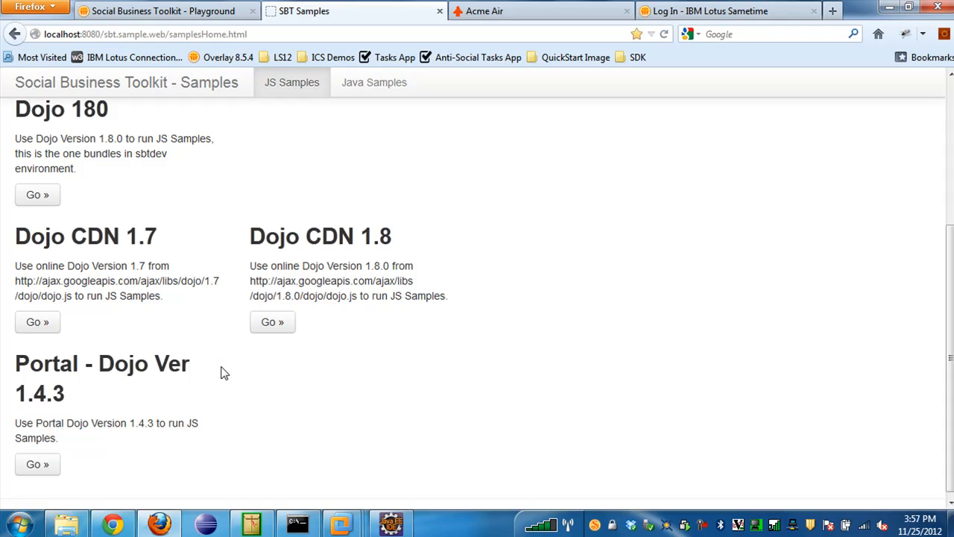
scroll(224, 372, "up", 5)
scroll(224, 372, "up", 2)
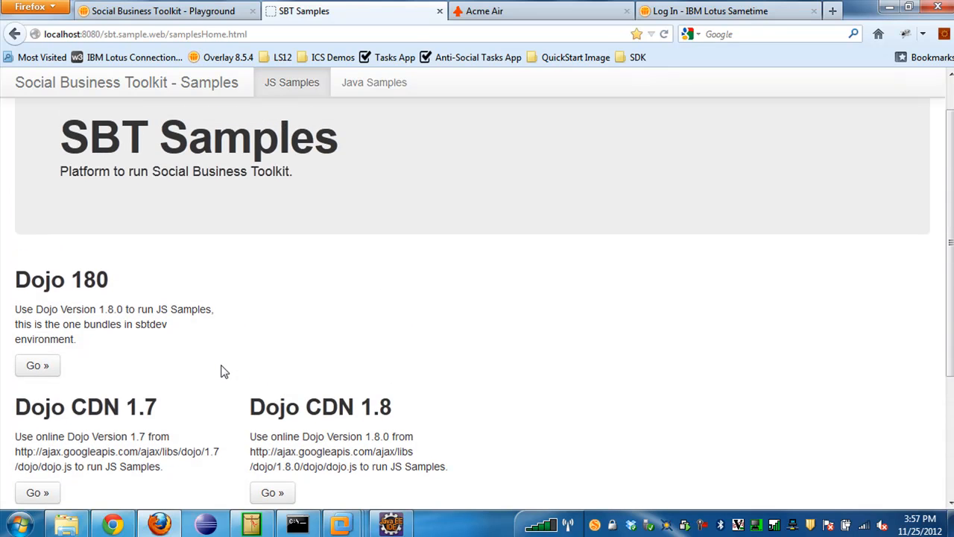
Go into the Dojo 1.8.0 samples, reach the Email utility sample and show its snippet code.
left_click(46, 367)
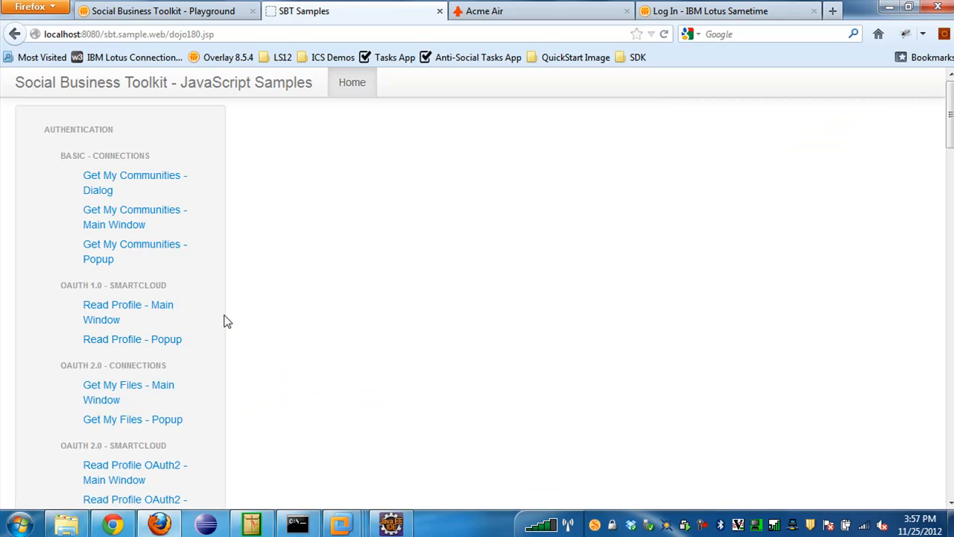
scroll(231, 319, "down", 3)
scroll(231, 319, "down", 4)
scroll(231, 319, "down", 4)
scroll(231, 319, "down", 4)
scroll(231, 319, "down", 4)
scroll(231, 319, "down", 4)
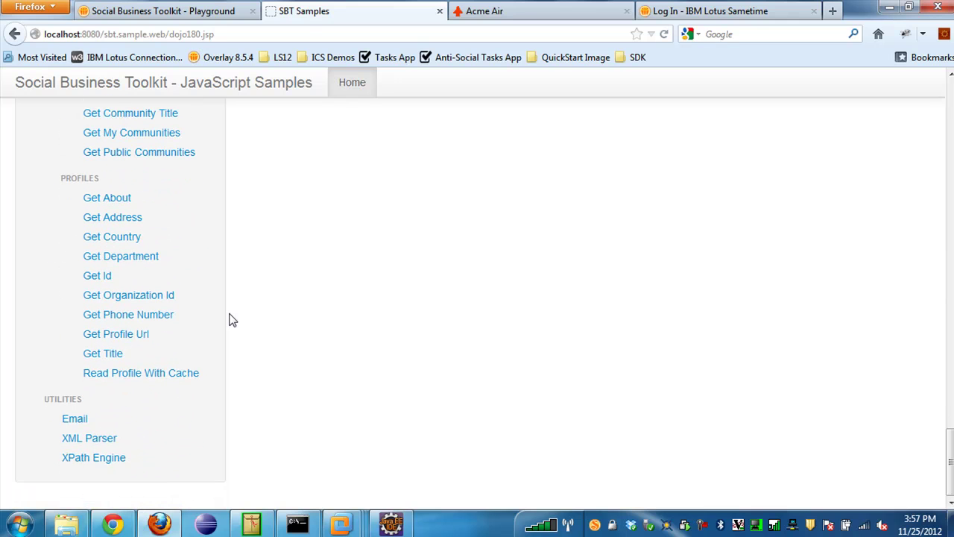
left_click(74, 418)
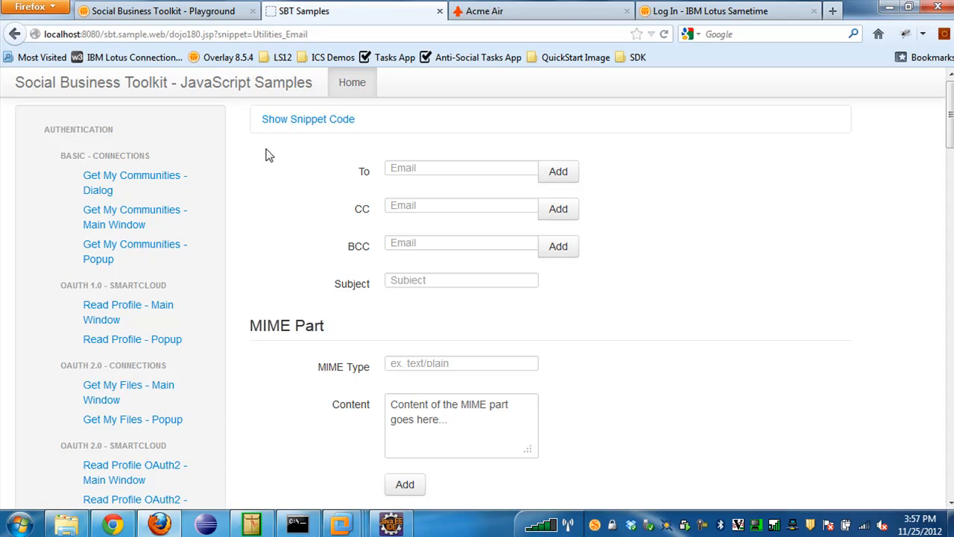
left_click(284, 126)
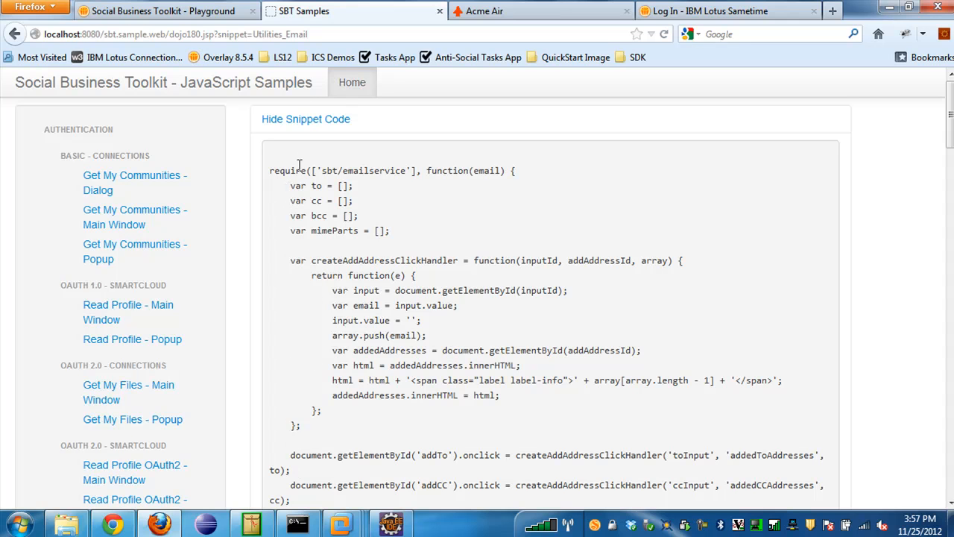
Hide the snippet code and add a corrected To address as the email recipient.
left_click(306, 119)
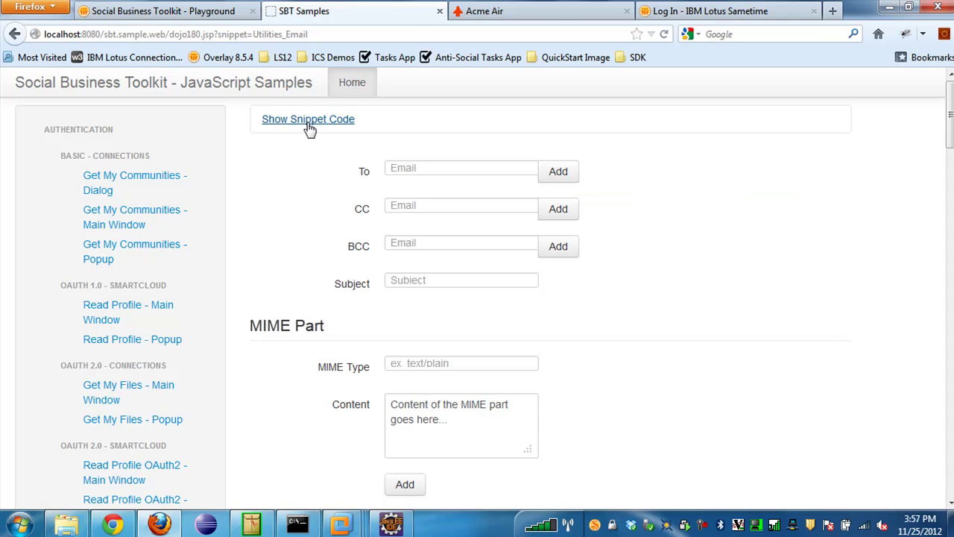
left_click(417, 167)
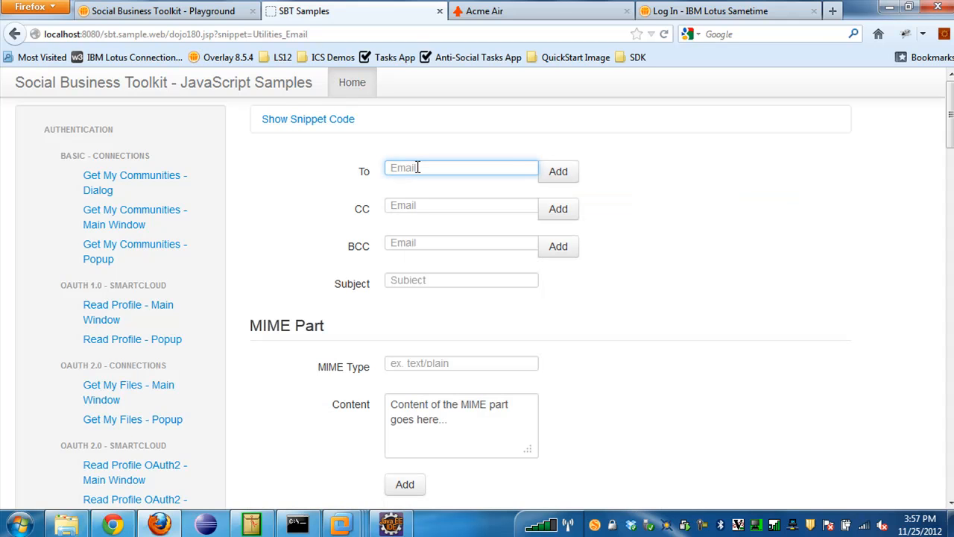
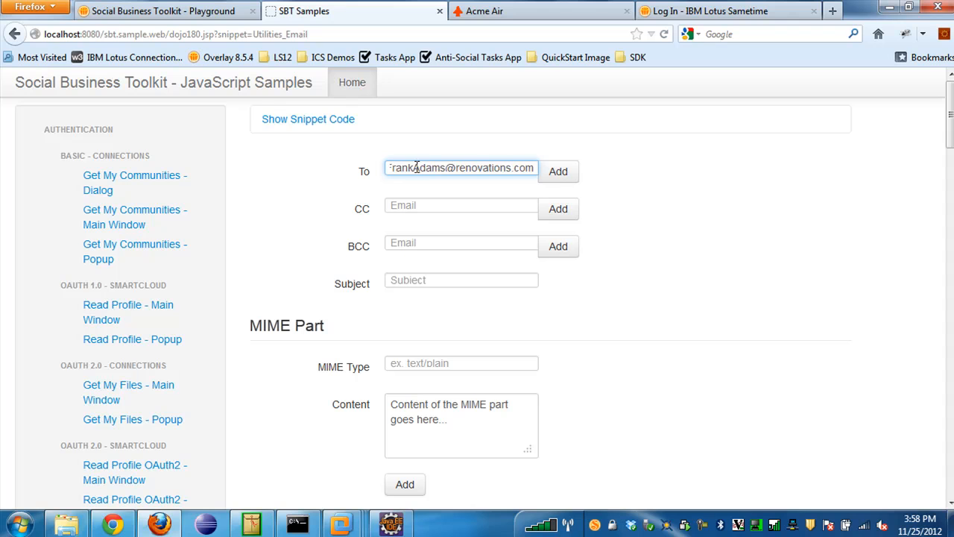
left_click(558, 170)
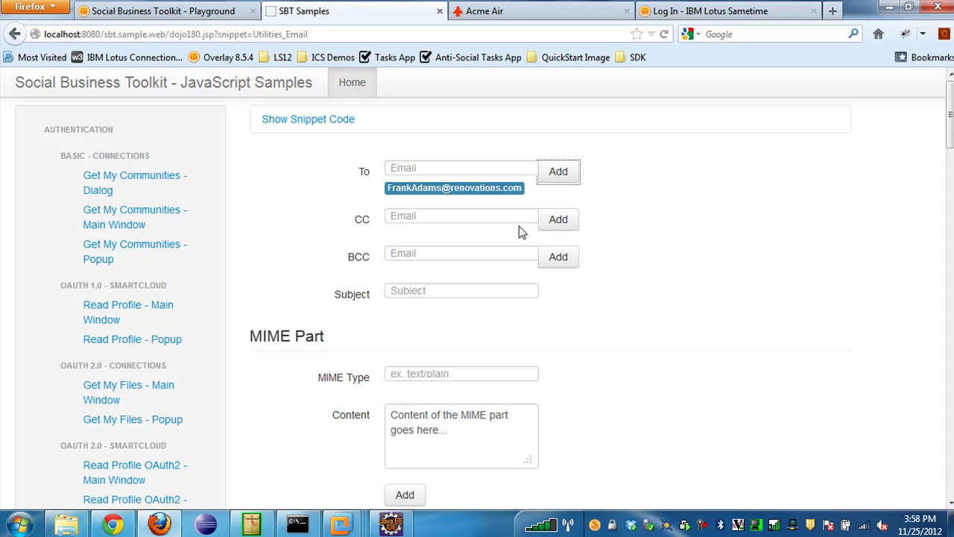
Enter subject Hello World and a text/plain MIME part with content, add it and send the email.
left_click(452, 290)
type("Hello ")
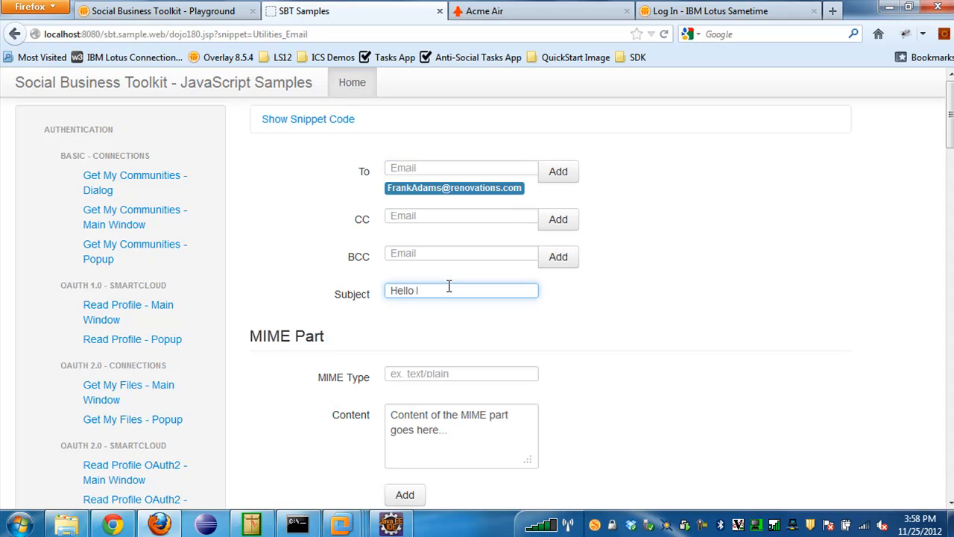
type("World")
left_click(450, 373)
type("tel")
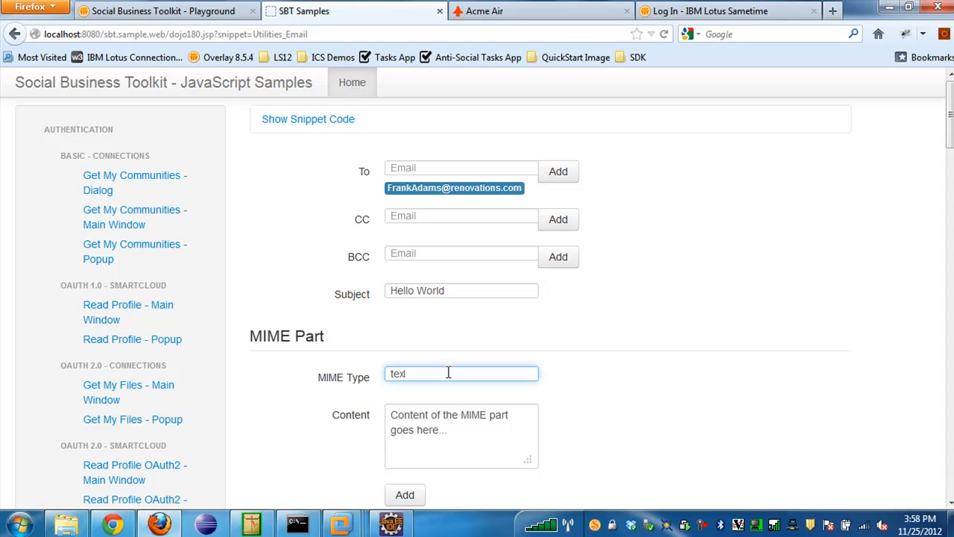
type("t/plain")
left_click_drag(456, 434, 326, 405)
type("This is some ")
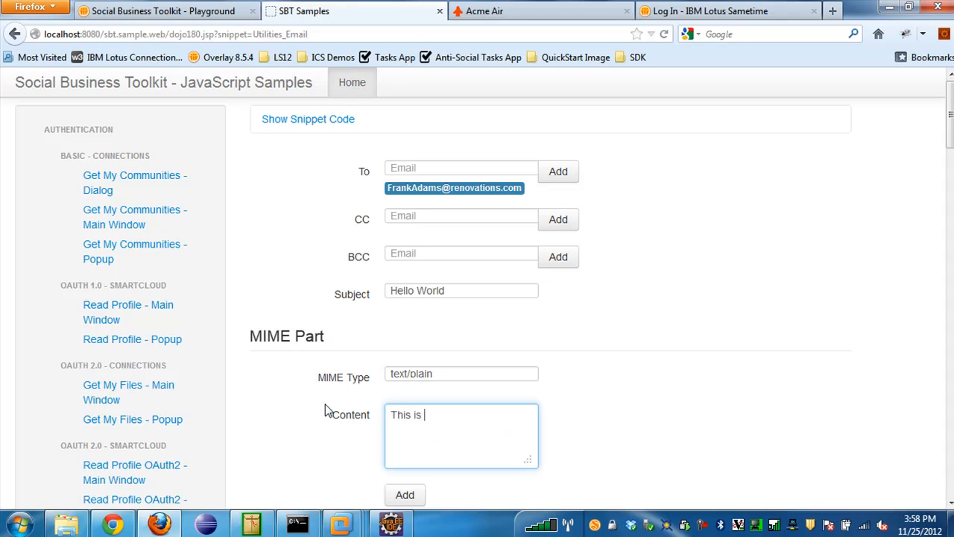
type("plain text")
scroll(356, 428, "down", 1)
scroll(356, 433, "down", 1)
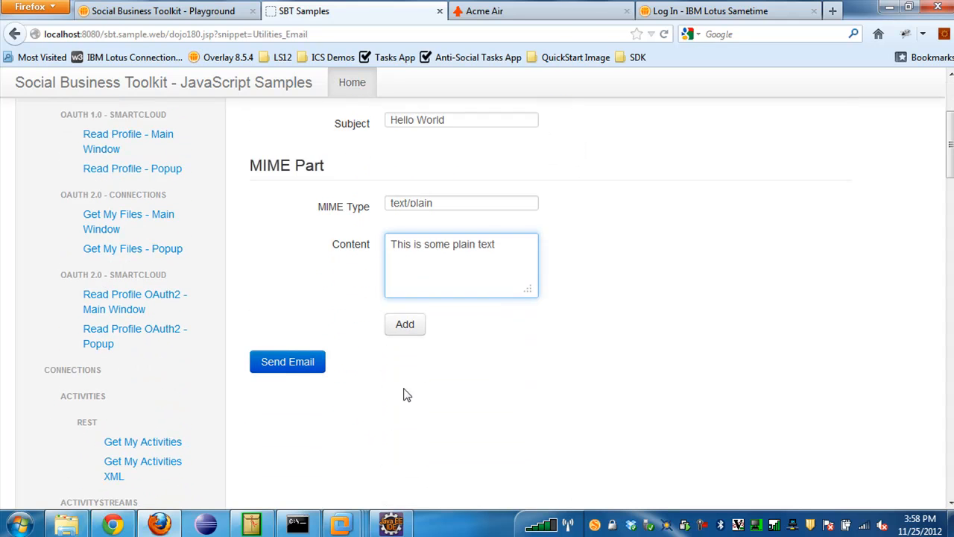
left_click(418, 328)
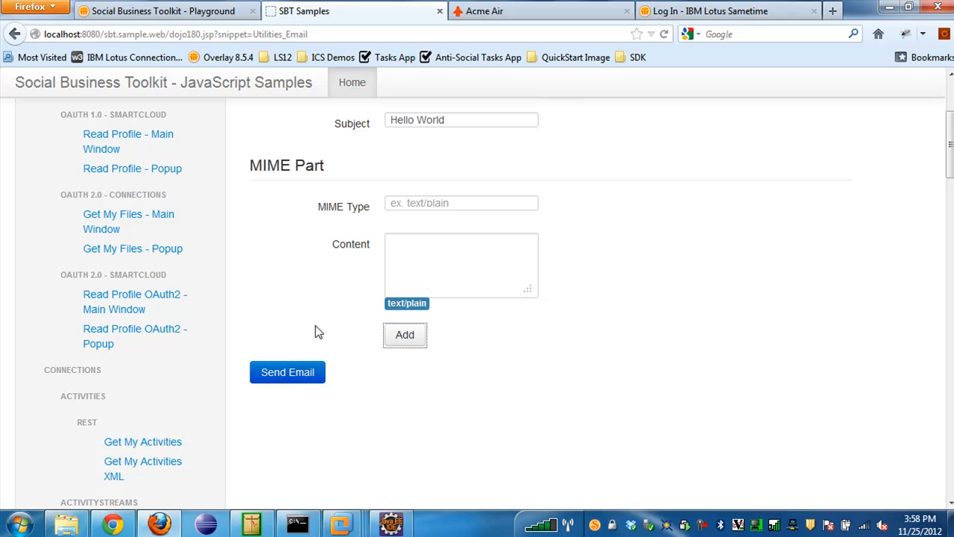
left_click(298, 372)
scroll(305, 358, "up", 1)
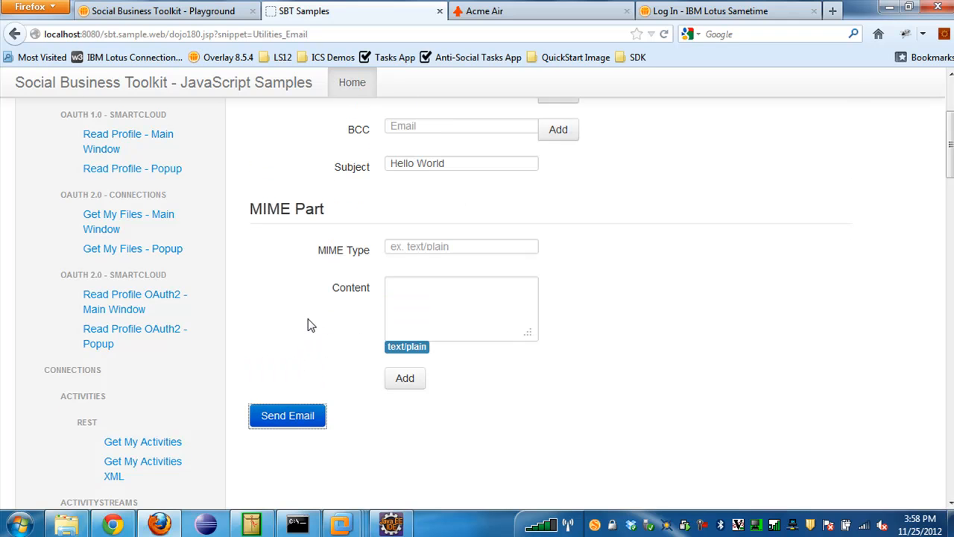
scroll(308, 321, "up", 1)
scroll(308, 318, "up", 2)
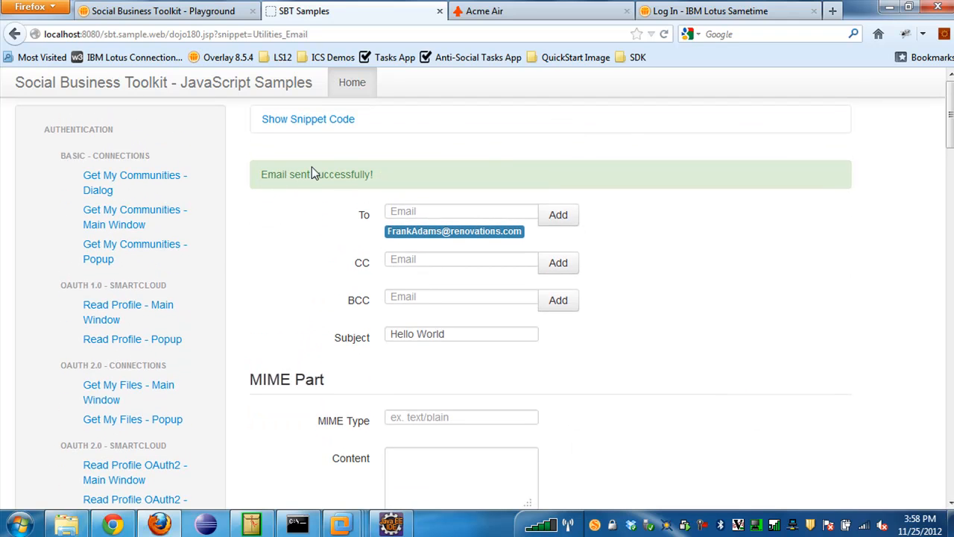
Log in to the iNotes/Sametime page, dismiss the password prompt and go to the mail inbox.
left_click(671, 11)
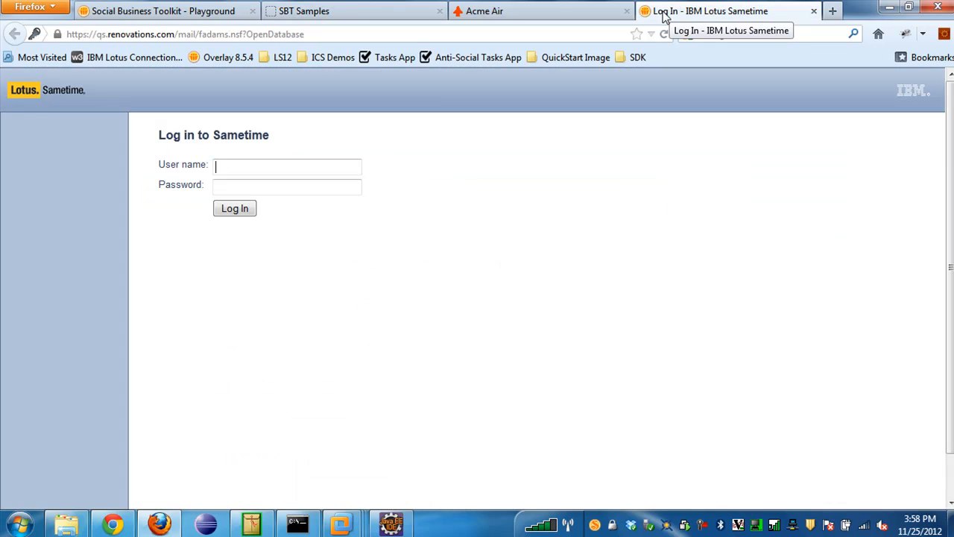
type("fadams")
key("Tab")
type("••••••••")
left_click(255, 207)
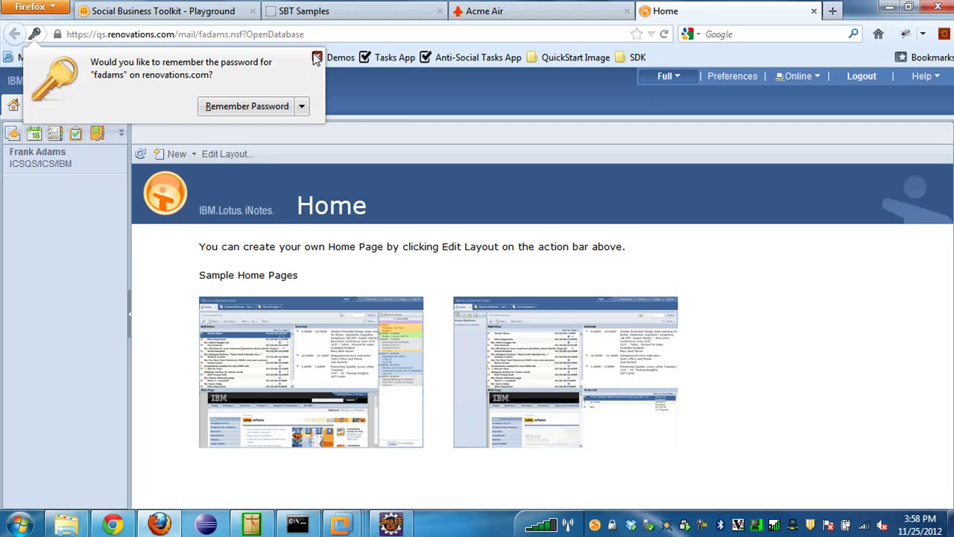
left_click(317, 58)
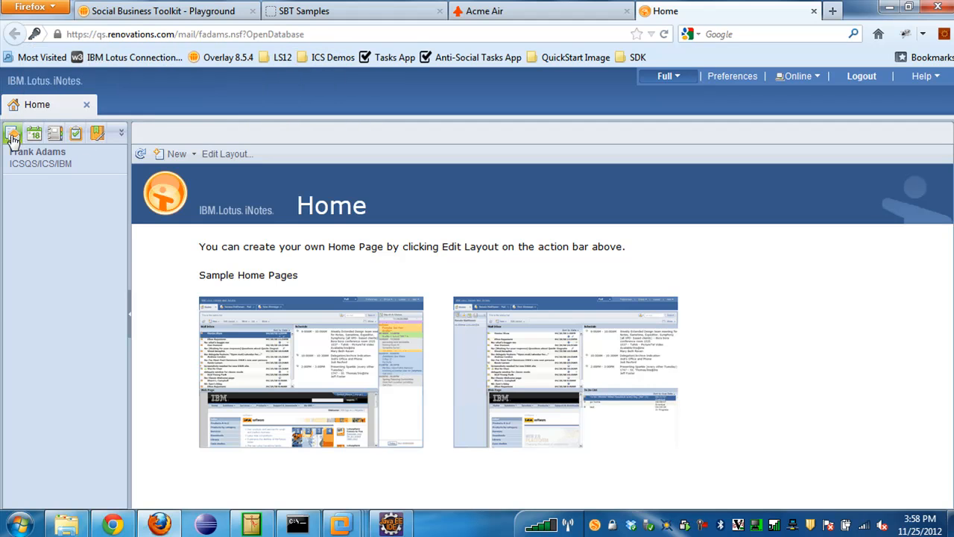
left_click(12, 135)
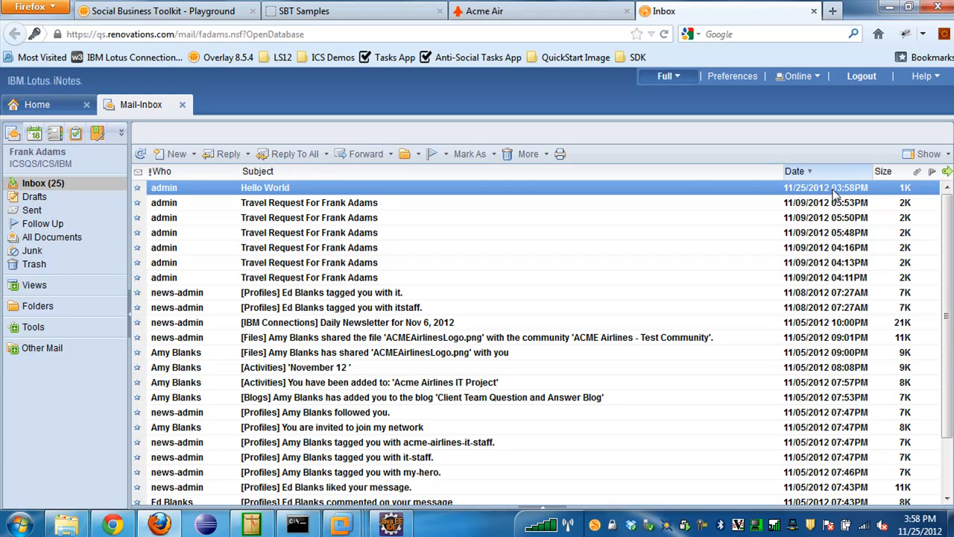
Read the Hello World message's plain-text body, close it and return to the SBT Samples email page.
double_click(320, 188)
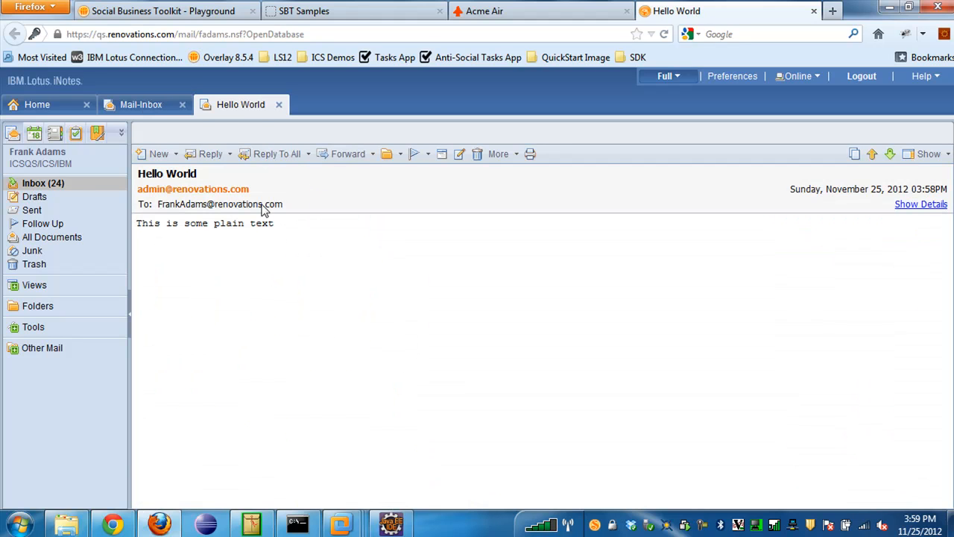
left_click_drag(274, 223, 170, 223)
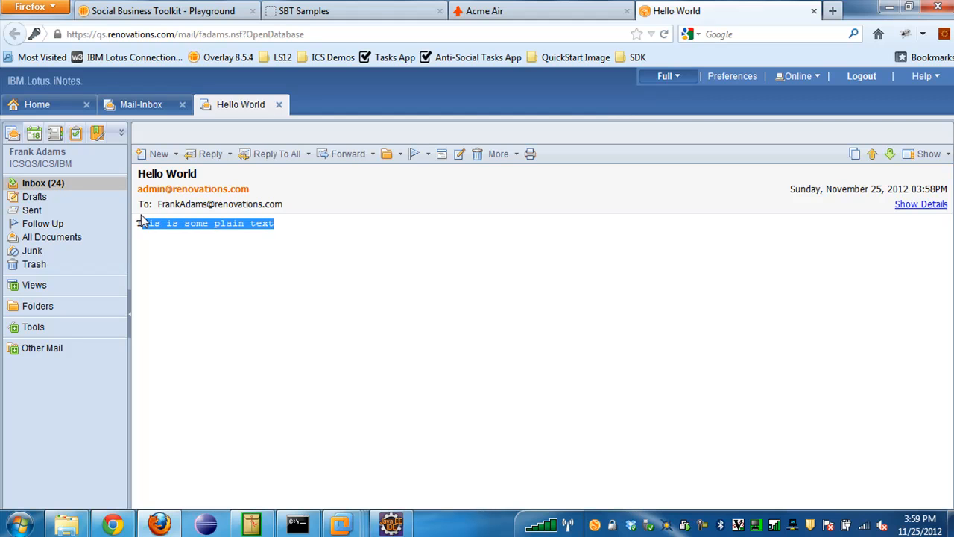
left_click(282, 106)
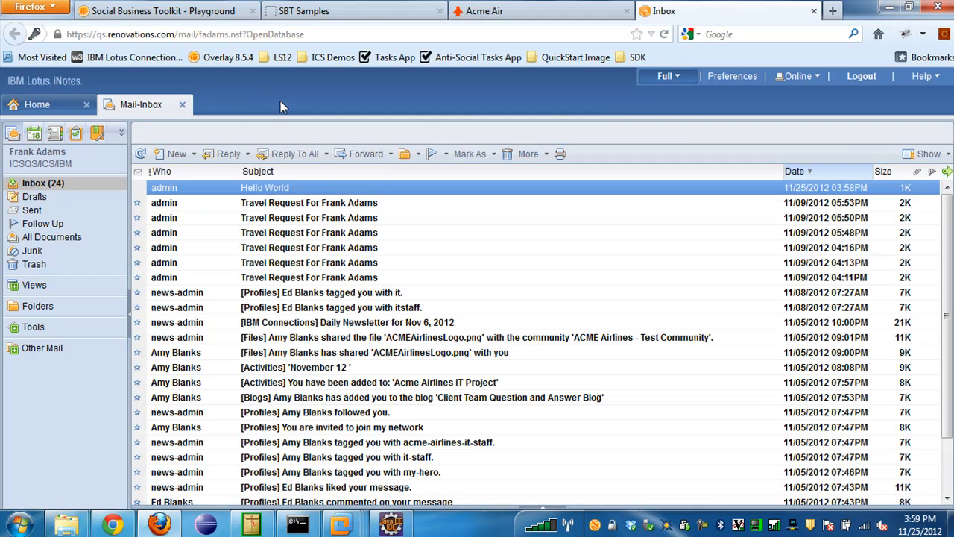
left_click(314, 13)
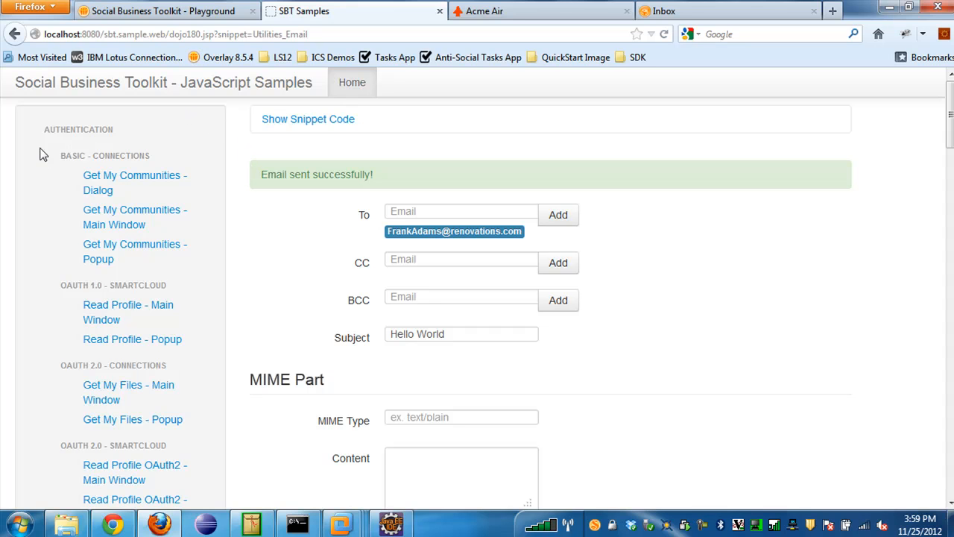
Glance at the toolkit Playground page, then return to the SBT Samples page.
left_click(126, 11)
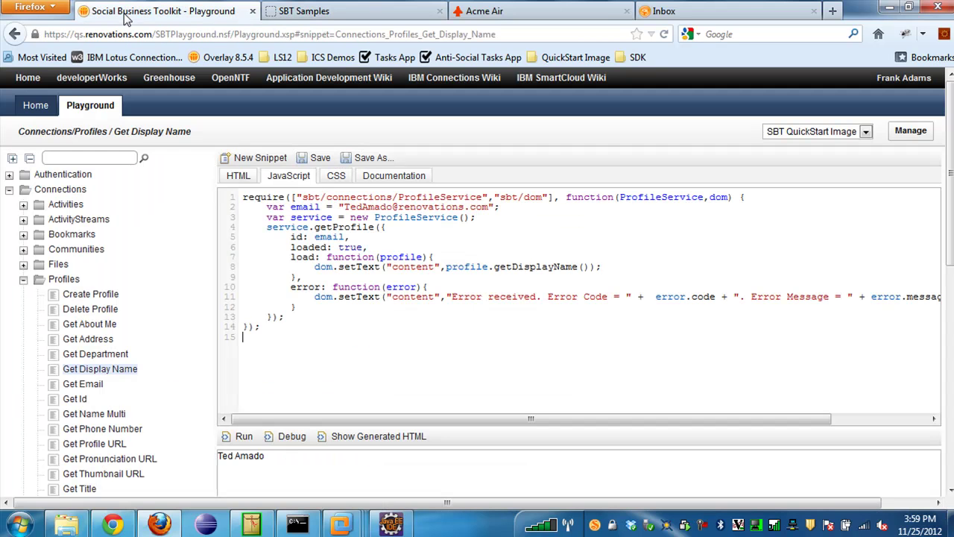
left_click(304, 11)
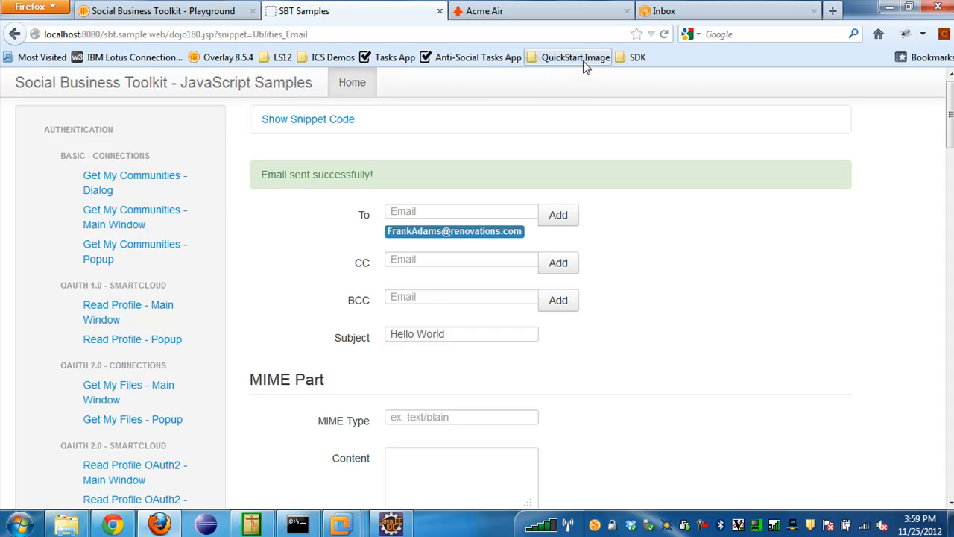
left_click(518, 11)
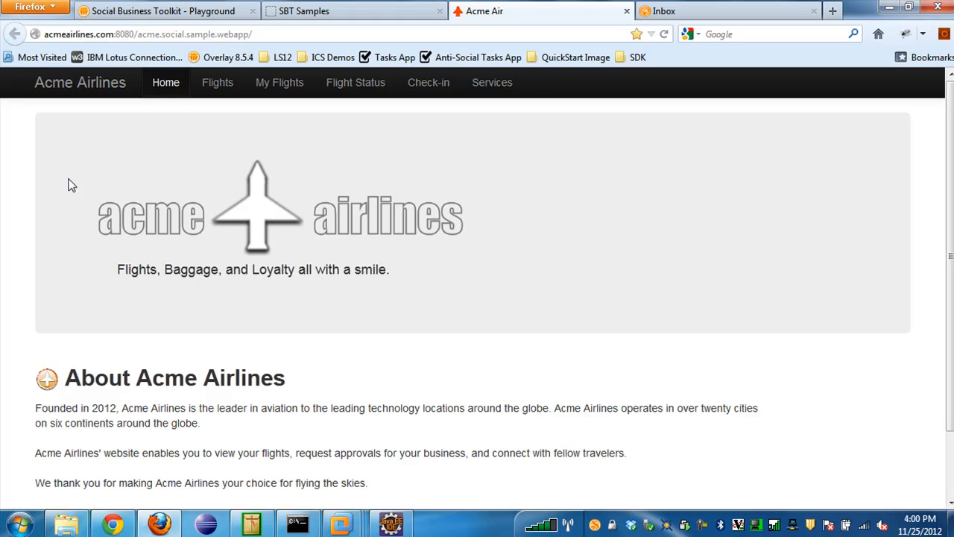
Show the Acme Airlines flight list and book flight 202 from BOS to HKG.
left_click(217, 82)
scroll(228, 194, "down", 3)
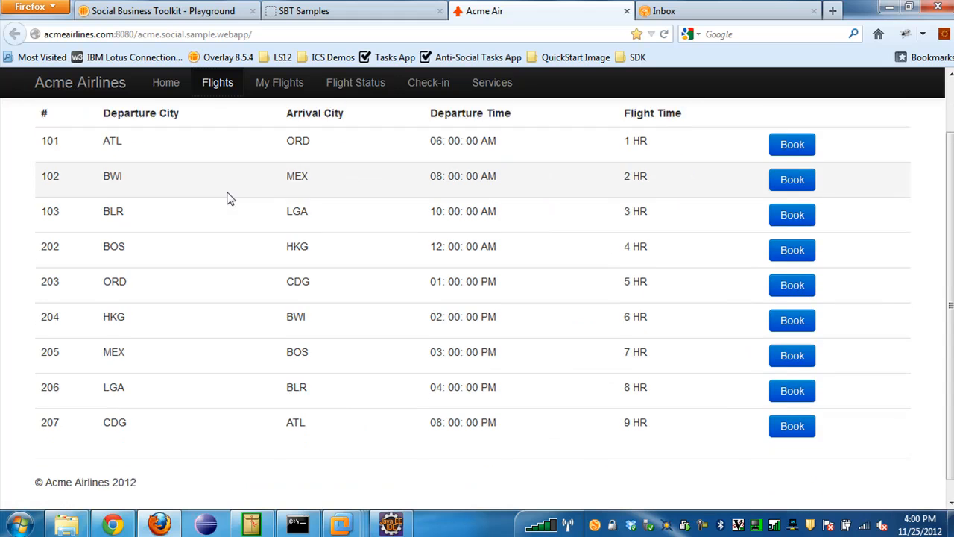
scroll(229, 197, "down", 2)
scroll(230, 198, "up", 3)
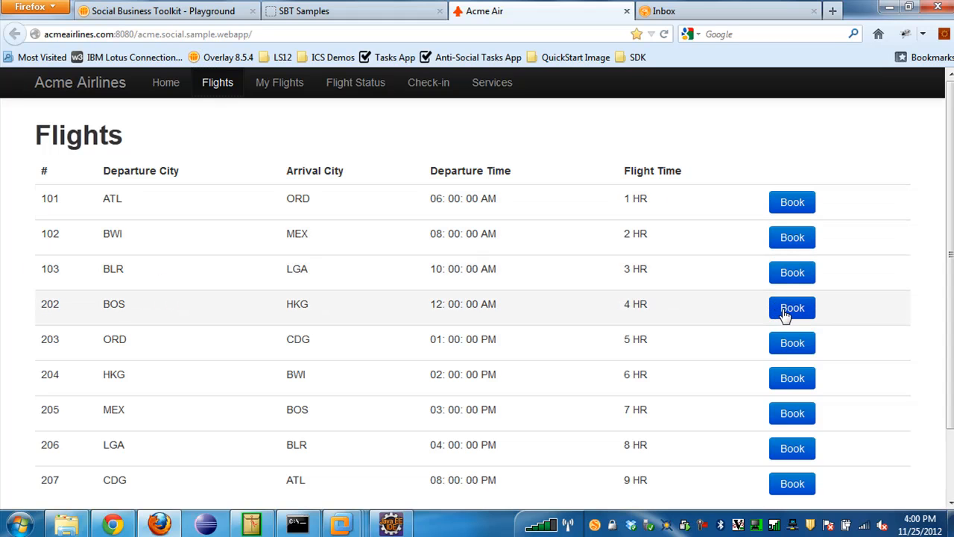
left_click(787, 312)
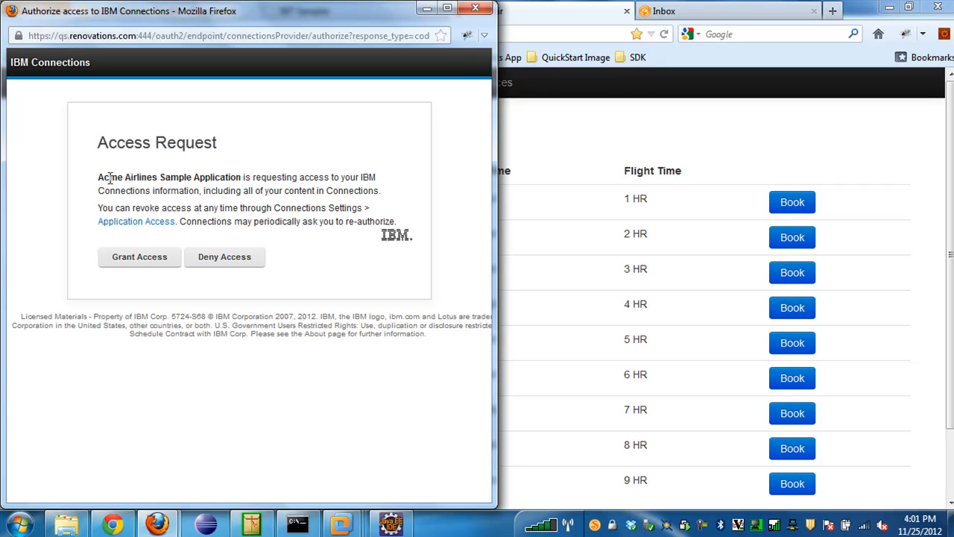
Grant the app access to IBM Connections and view My Flights showing flight 202 as started.
left_click(152, 258)
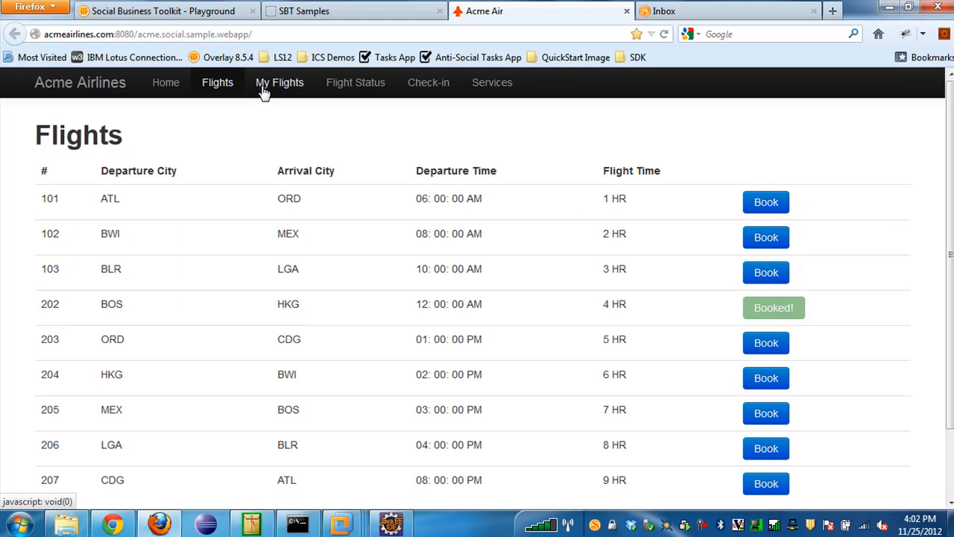
left_click(262, 90)
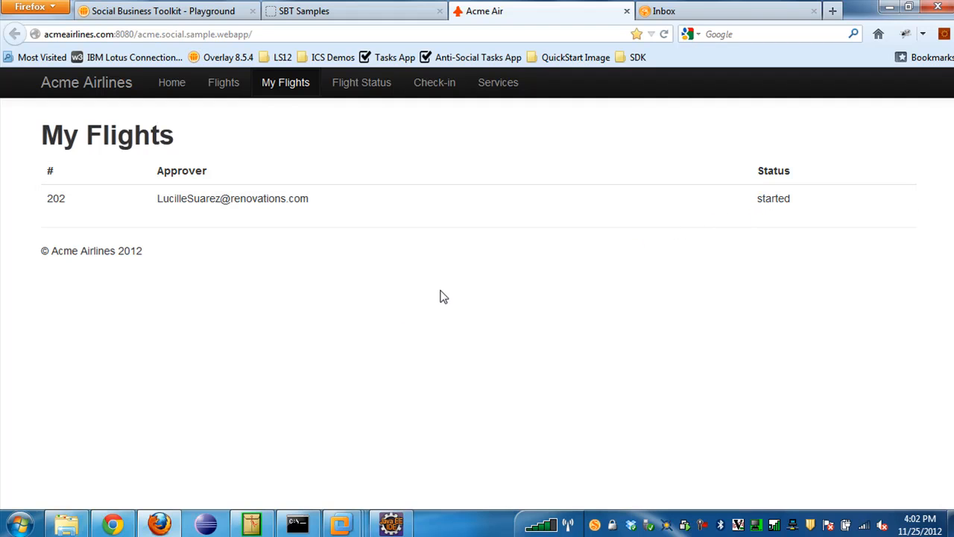
Log in to IBM Connections as the approver with the suggested user name and password.
left_click(112, 524)
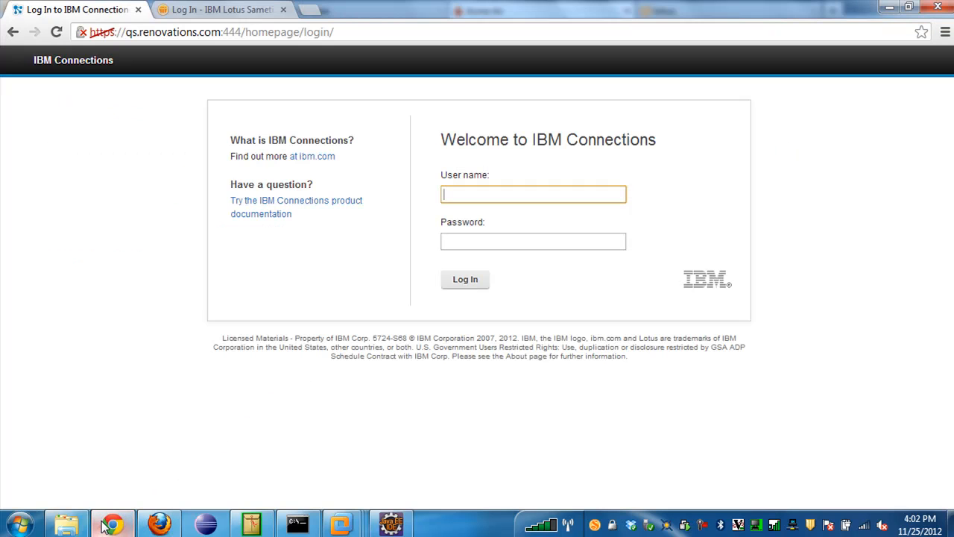
type("lsuarez")
key("Tab")
type("password")
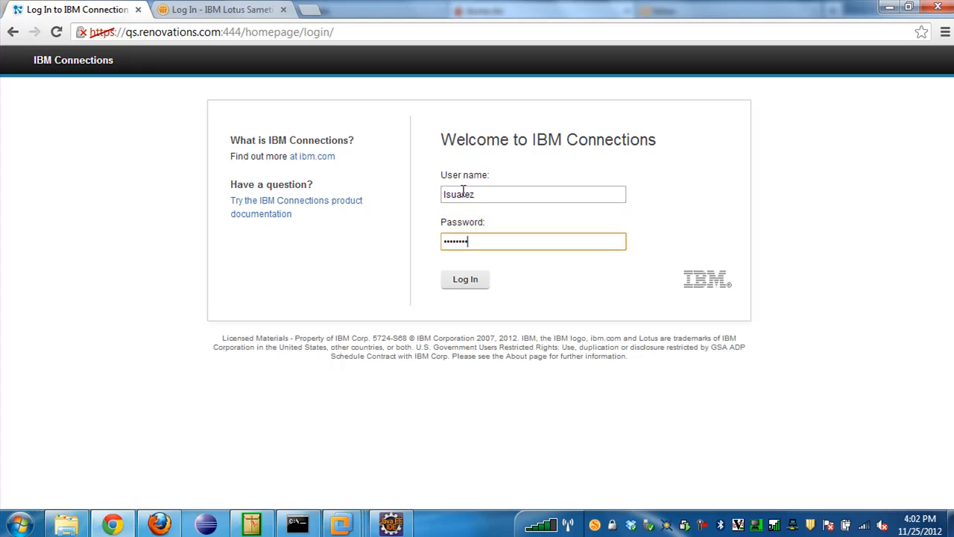
left_click(465, 281)
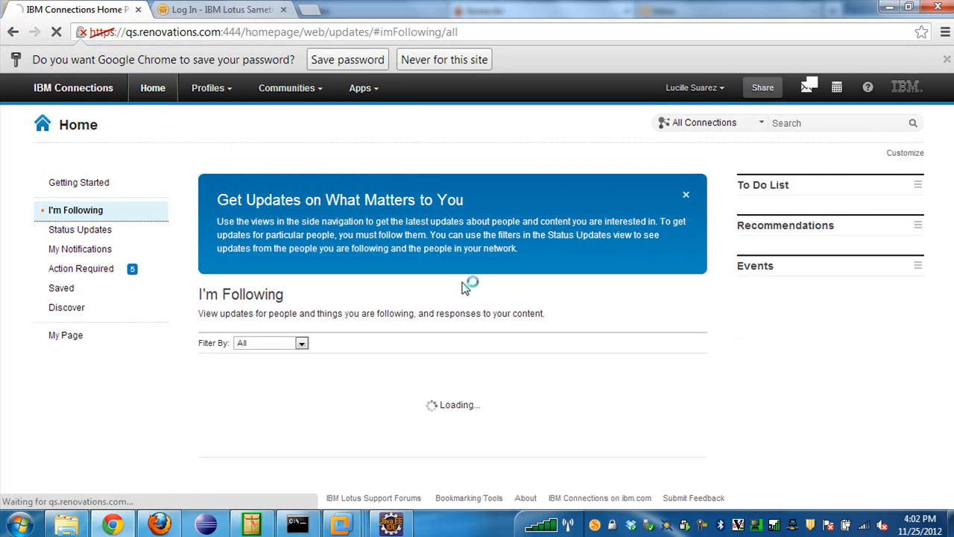
Dismiss the Get Updates banner, show Action Required items, and list recent mail messages.
left_click(680, 197)
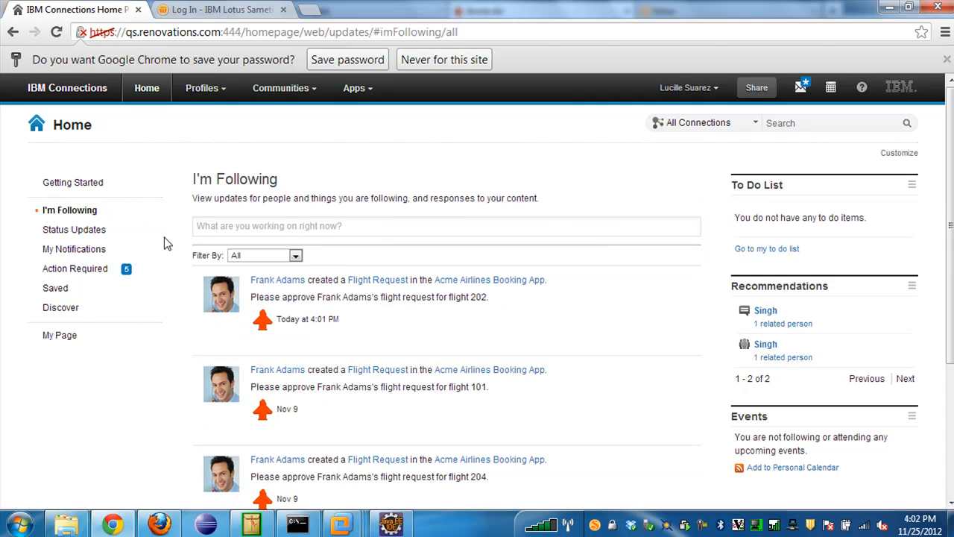
left_click(77, 271)
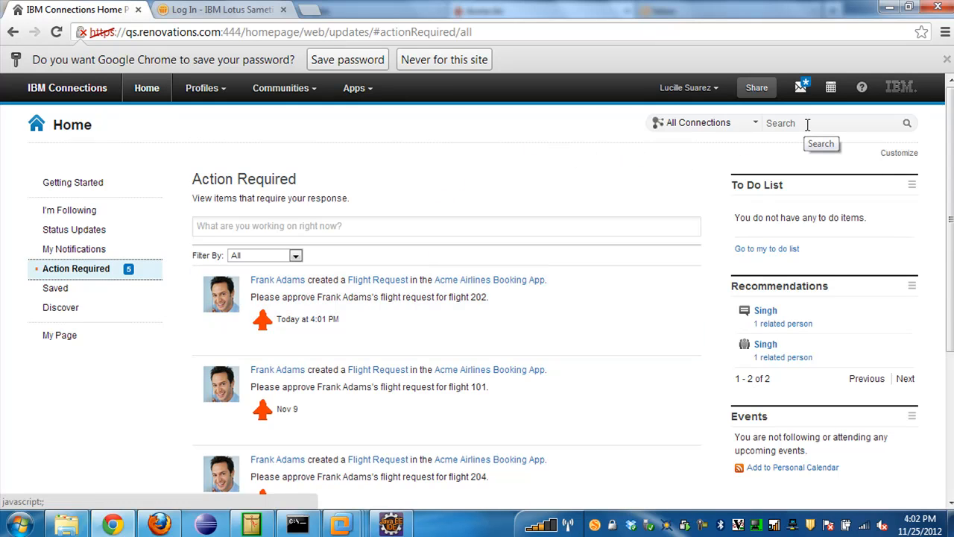
left_click(802, 88)
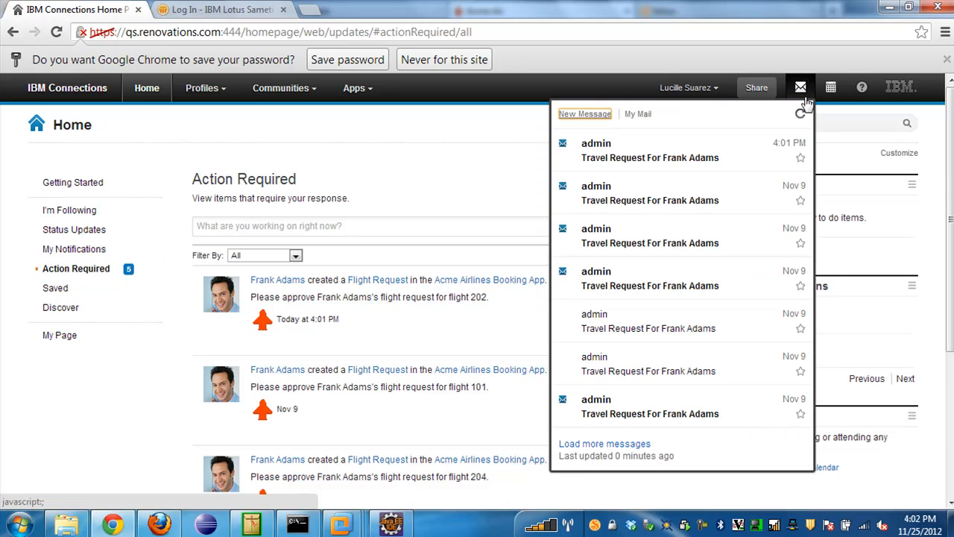
mouse_move(682, 156)
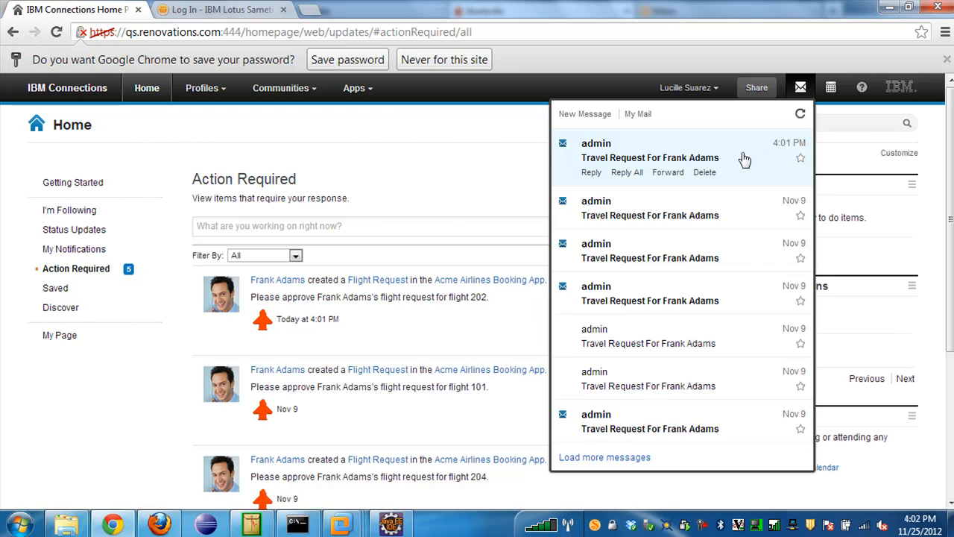
left_click(449, 183)
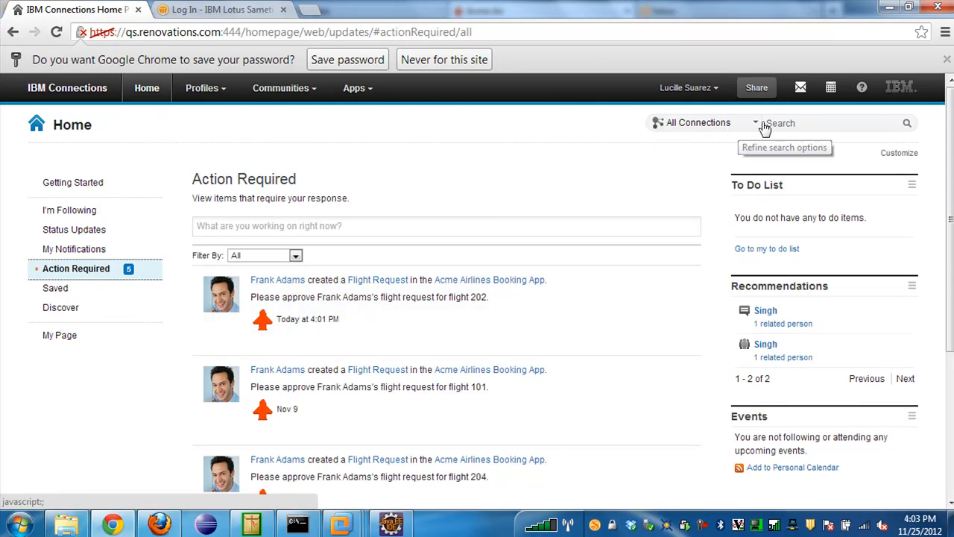
left_click(801, 88)
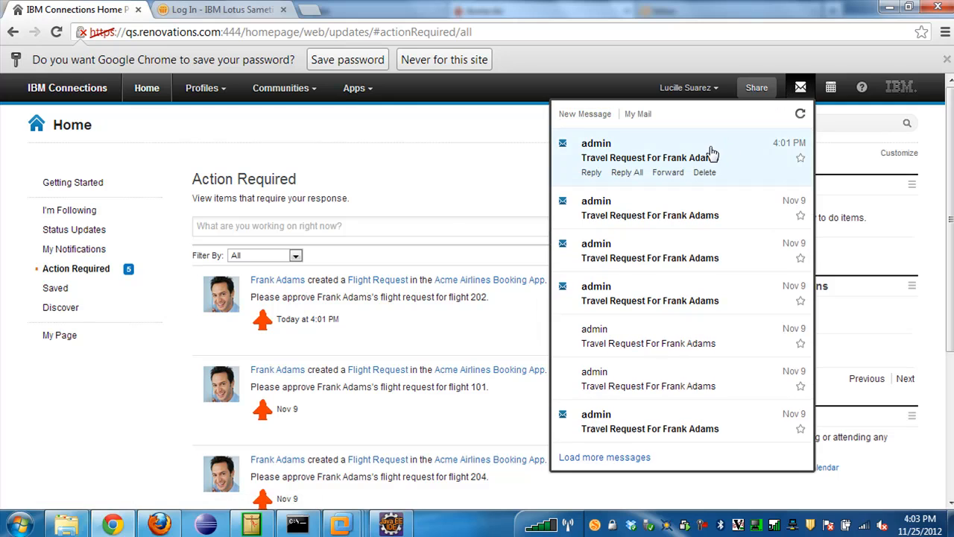
left_click(481, 156)
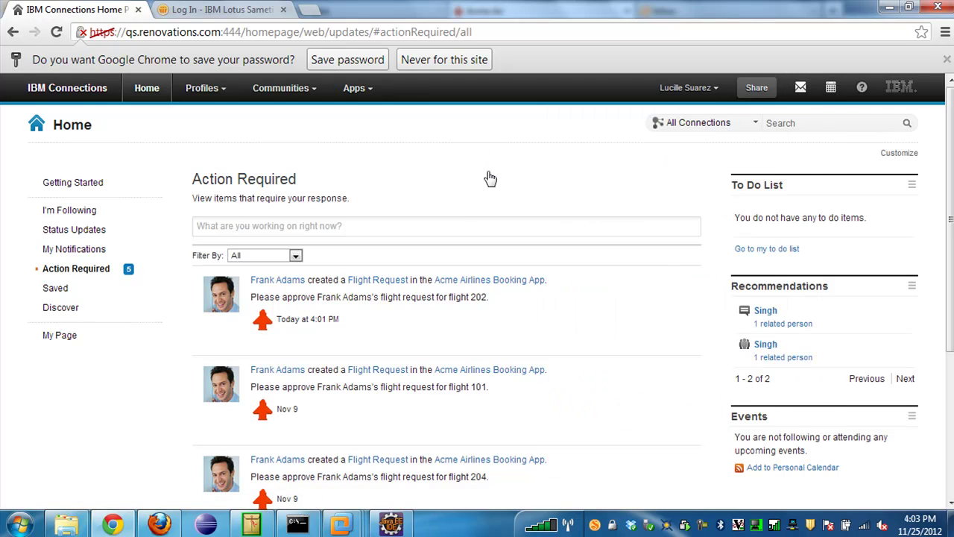
left_click(527, 319)
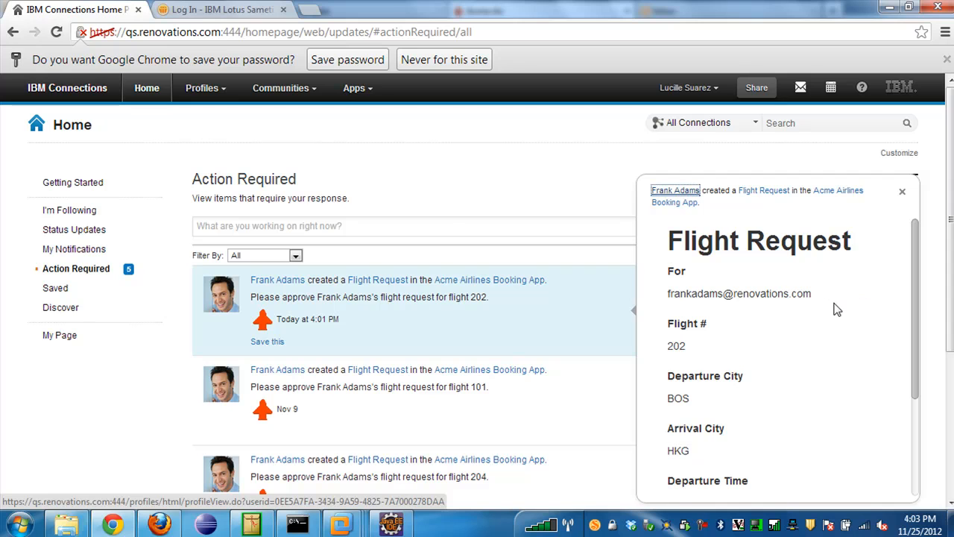
middle_click(836, 304)
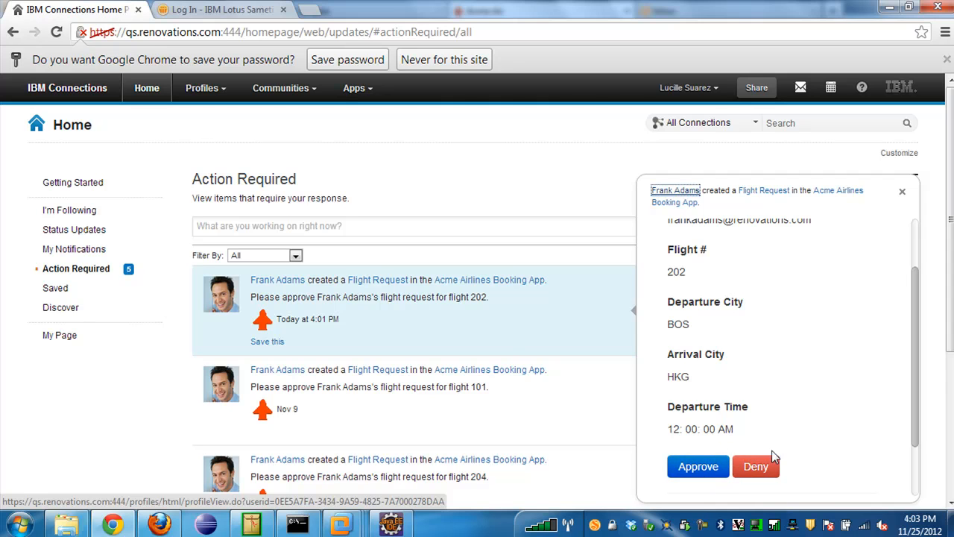
left_click(902, 192)
Approve the flight 202 request from the latest Travel Request mail message.
left_click(801, 88)
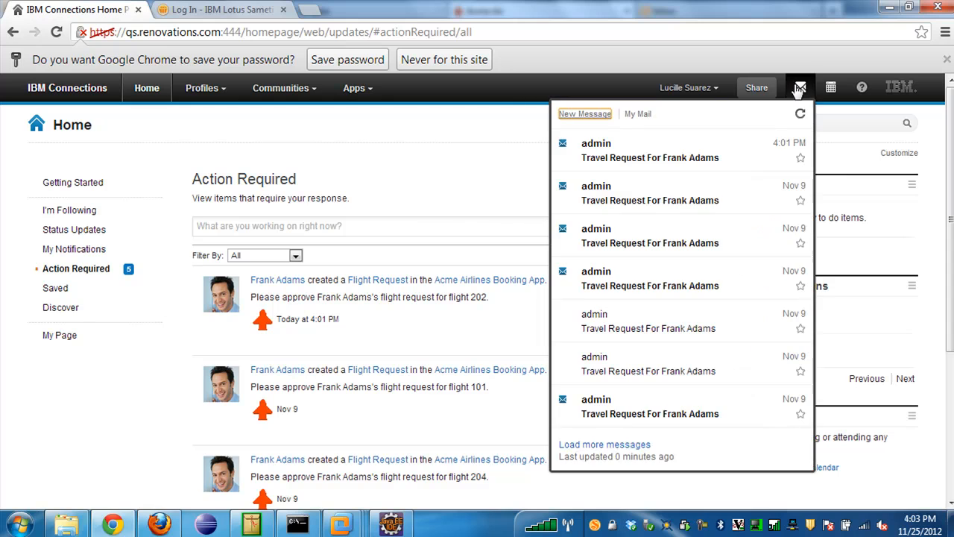
left_click(727, 157)
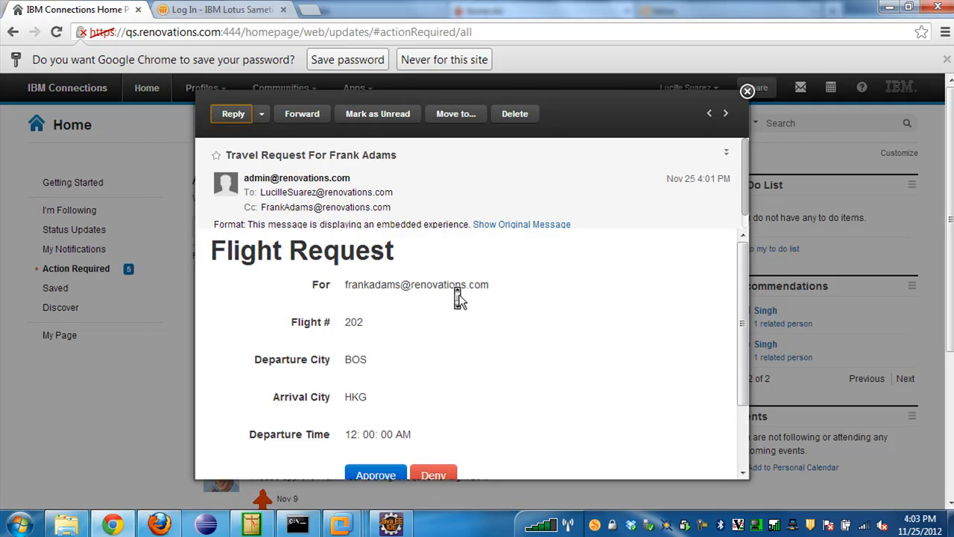
scroll(460, 298, "down", 1)
scroll(460, 298, "up", 1)
scroll(461, 285, "down", 1)
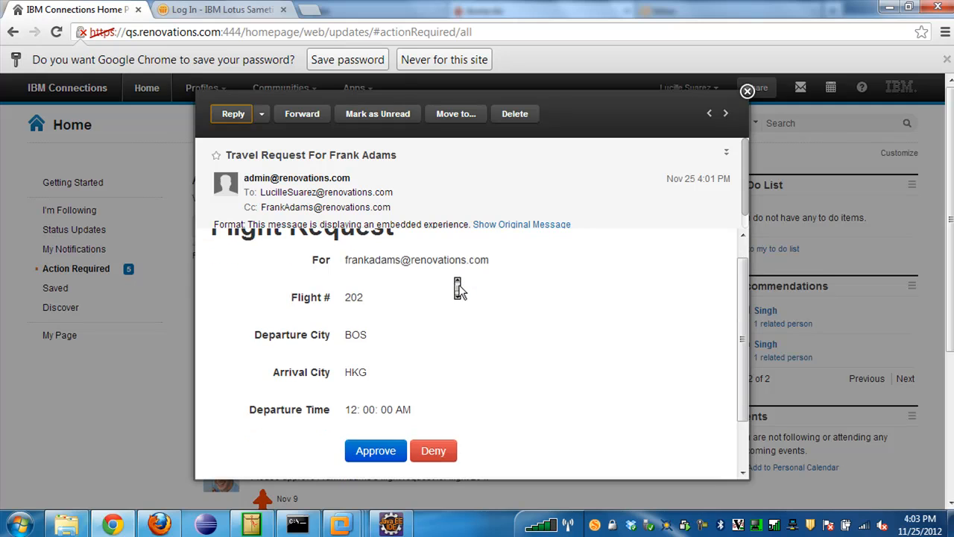
scroll(460, 285, "down", 1)
scroll(460, 289, "up", 1)
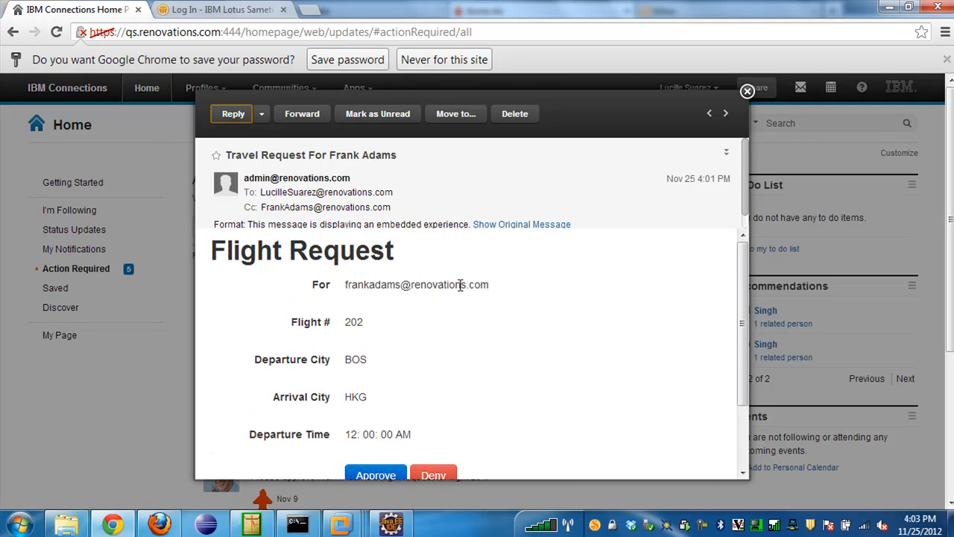
scroll(460, 289, "down", 1)
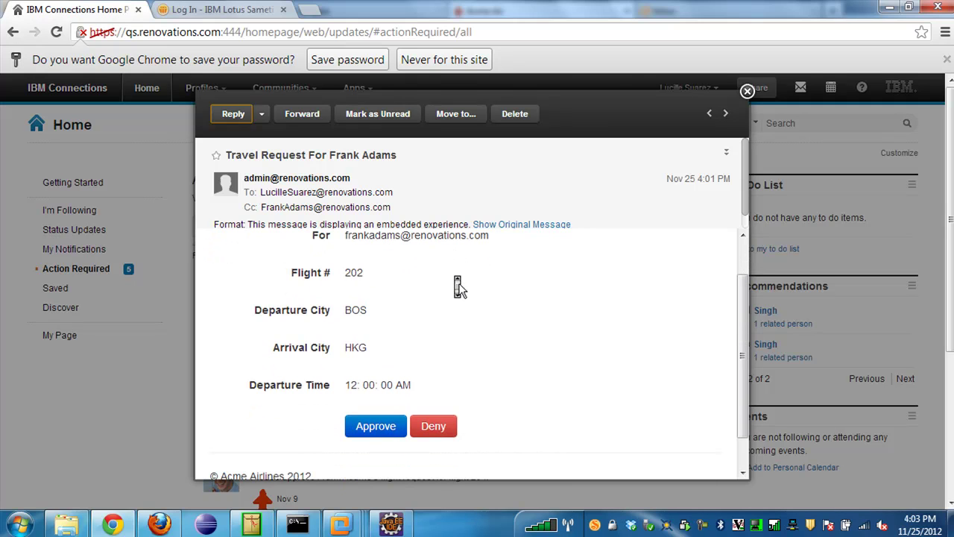
left_click(388, 431)
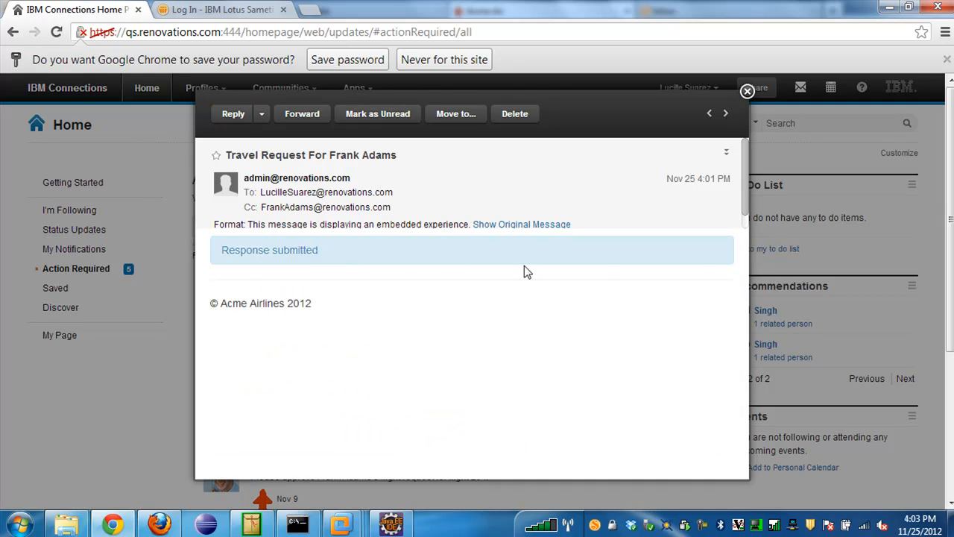
Close the message and check the flight 202 Action Required entry shows it was already answered.
left_click(747, 91)
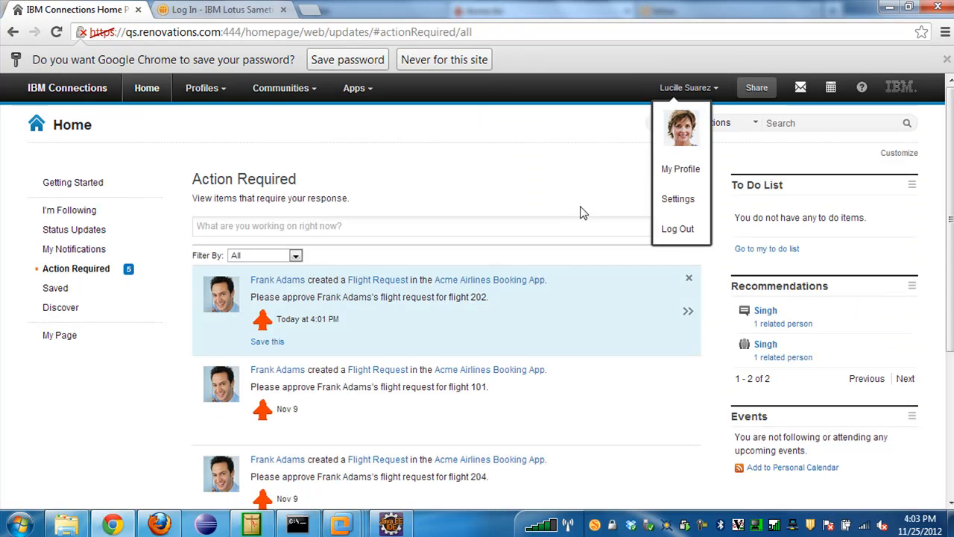
left_click(531, 301)
left_click(458, 307)
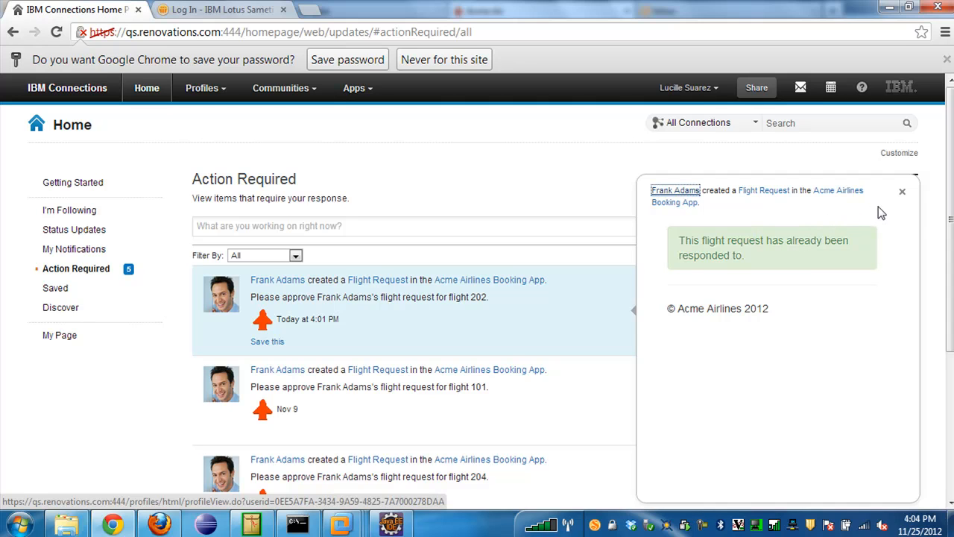
left_click(905, 194)
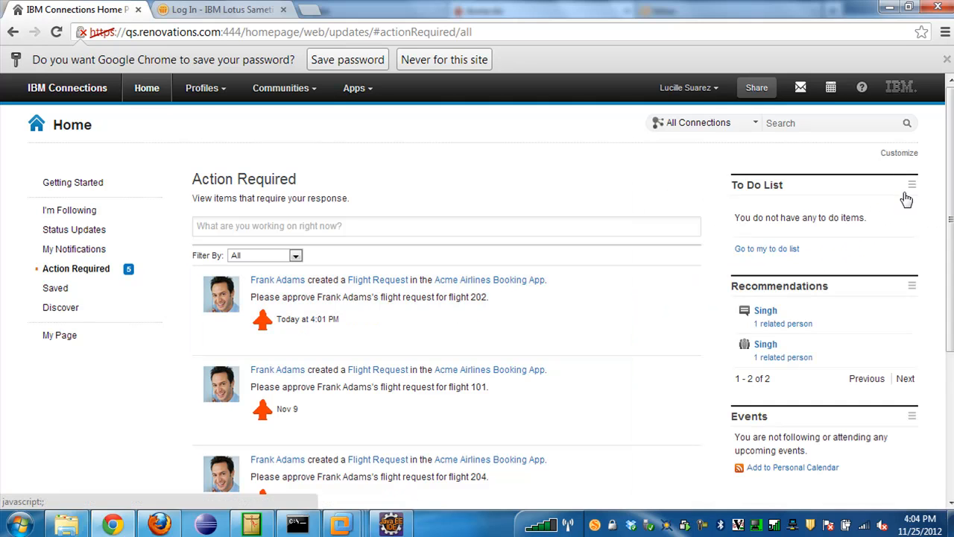
Reload My Flights in the Acme Airlines site to see flight 202 now approved.
left_click(159, 524)
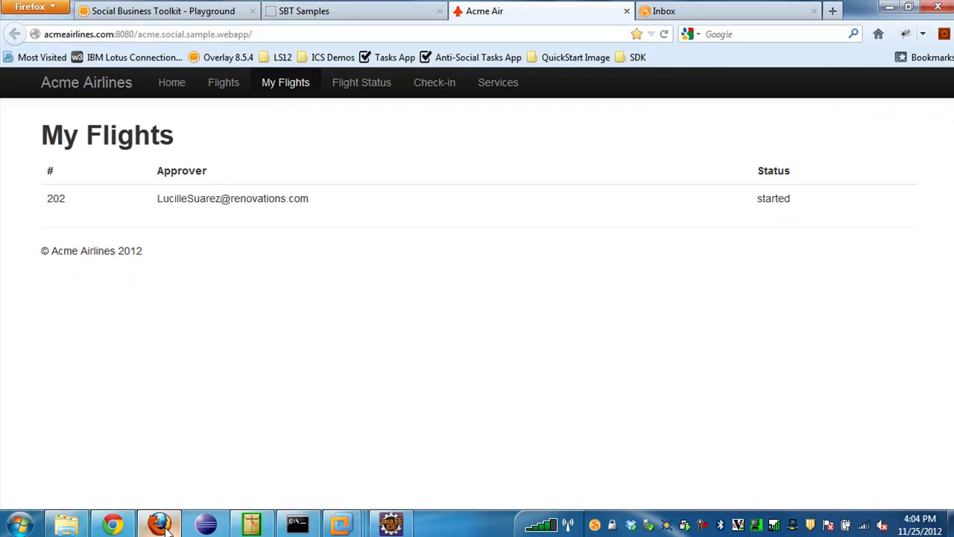
left_click(285, 85)
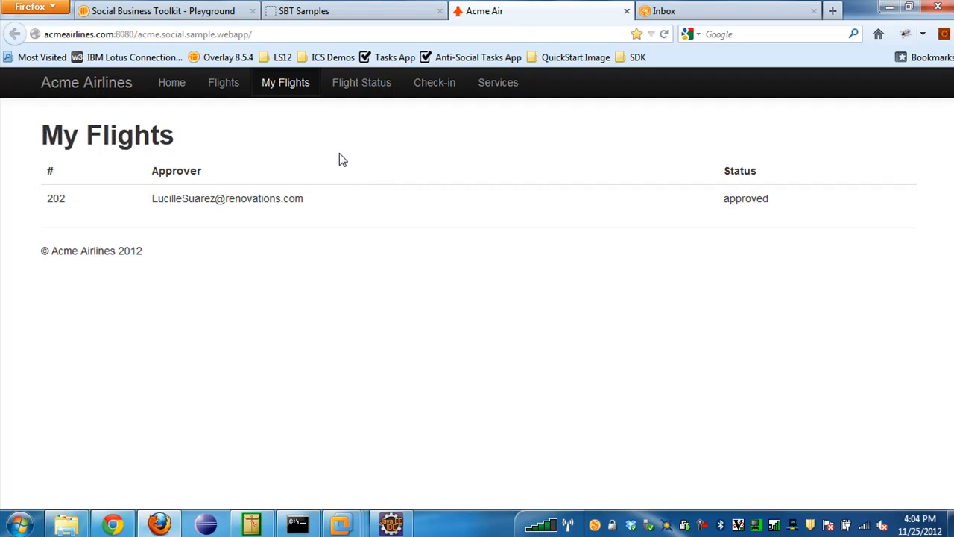
Bring the Eclipse Java EE workspace to the front from the taskbar.
left_click(391, 524)
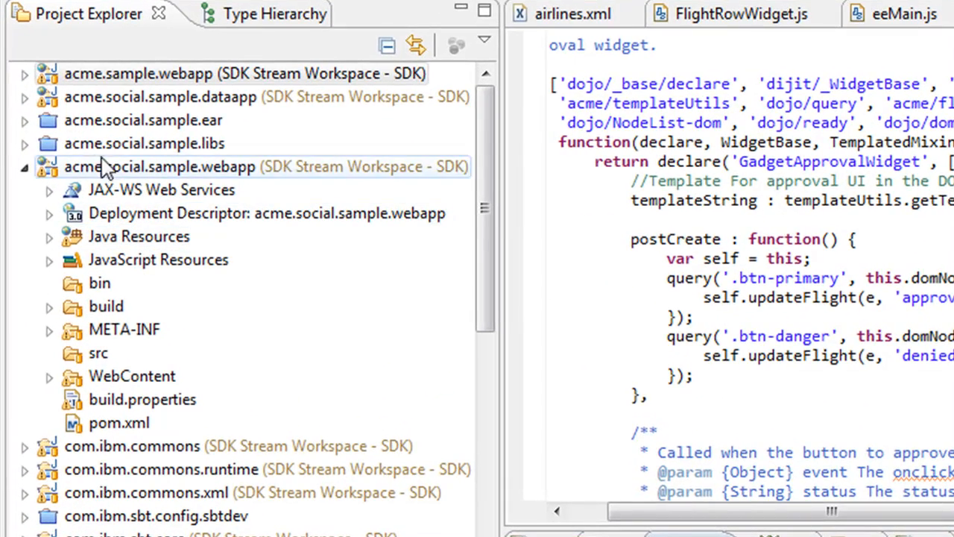
left_click(54, 159)
left_click(72, 170)
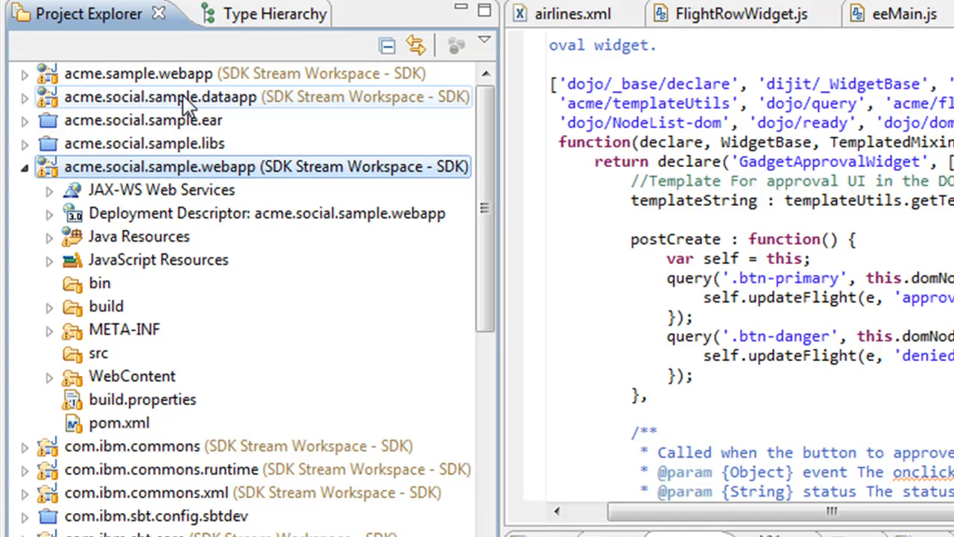
left_click(222, 98)
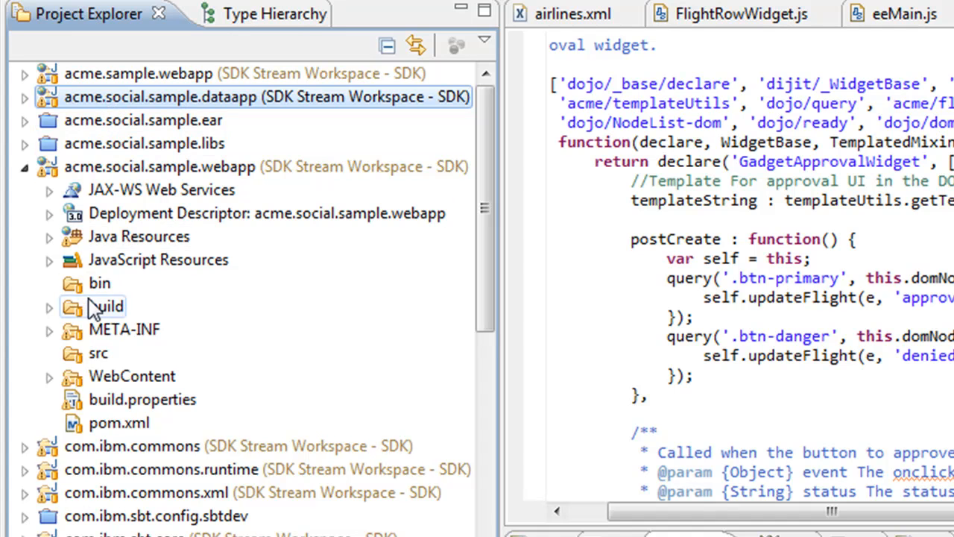
Open FlightRowWidget.js from WebContent/js/widgets and maximize its editor.
left_click(51, 377)
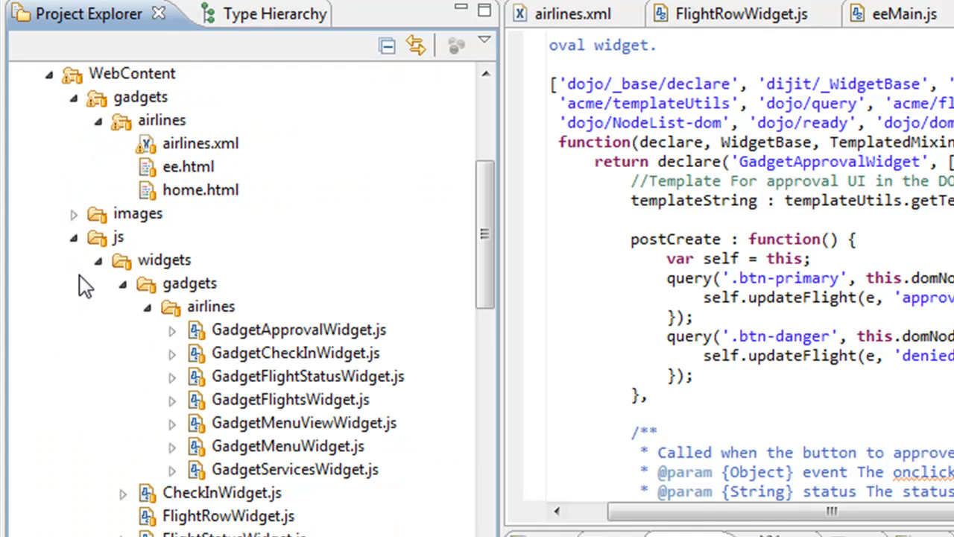
left_click(98, 260)
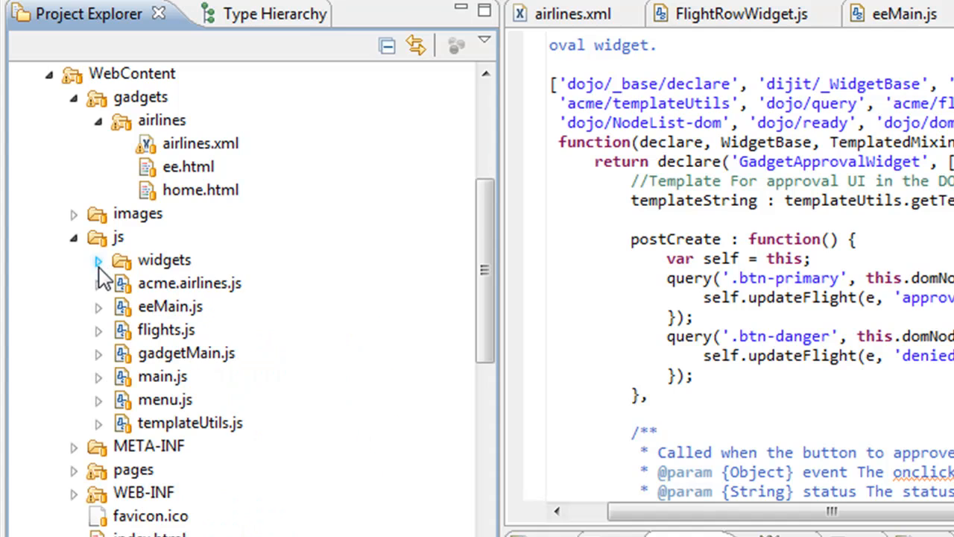
left_click(100, 261)
left_click(123, 239)
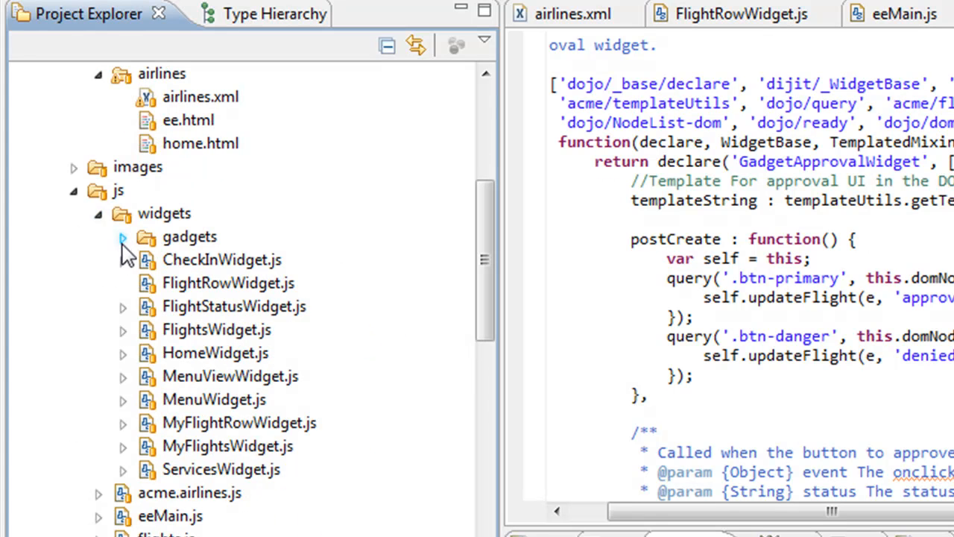
left_click(195, 283)
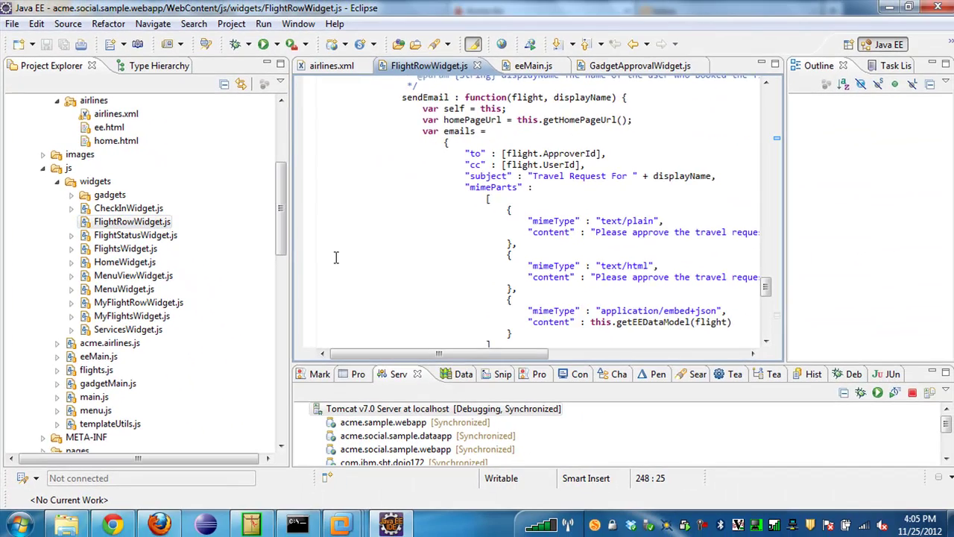
scroll(355, 261, "down", 5)
scroll(354, 261, "down", 5)
scroll(354, 261, "down", 3)
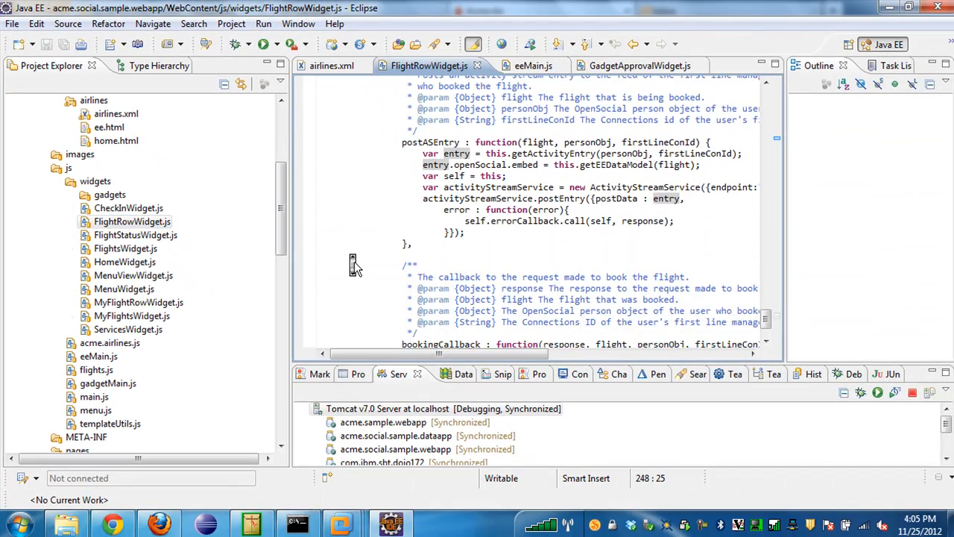
double_click(425, 67)
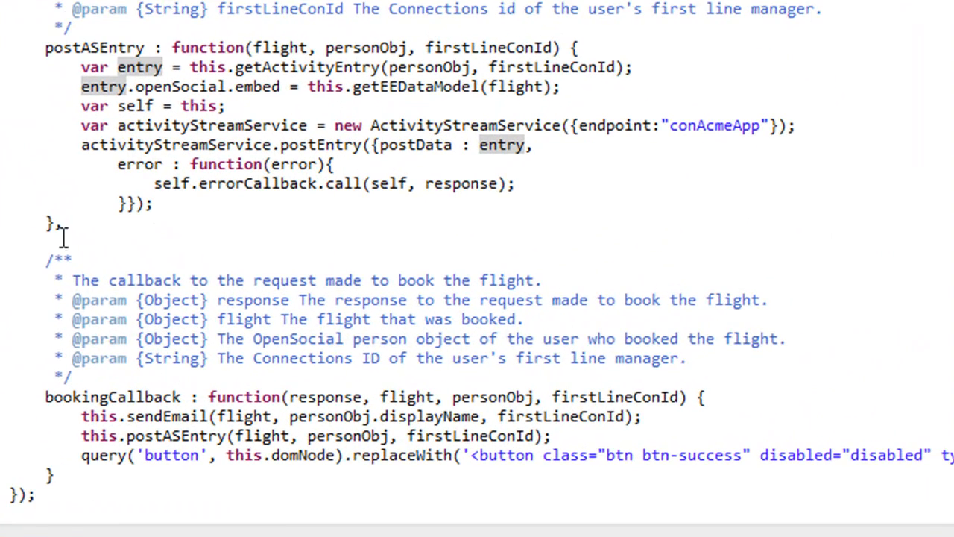
left_click(44, 398)
left_click_drag(43, 398, 185, 398)
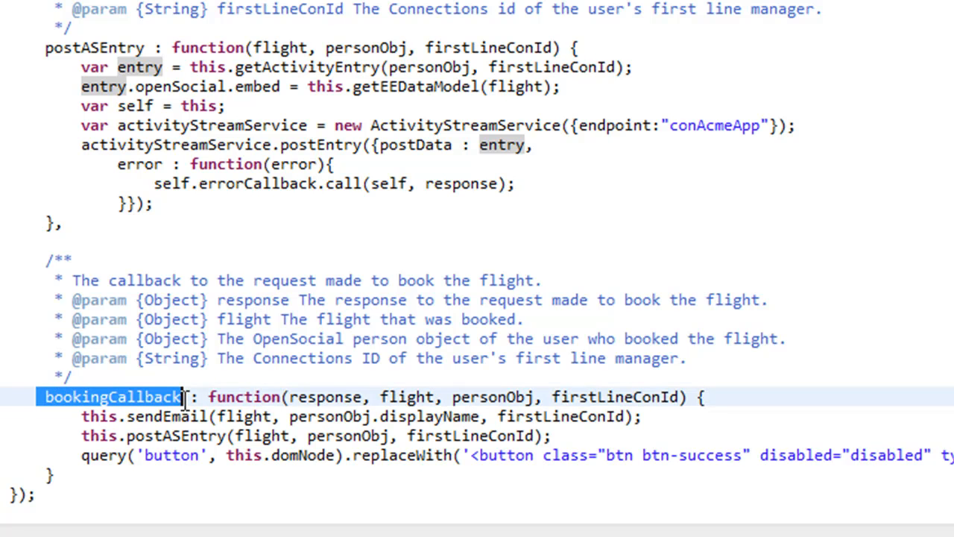
left_click(82, 416)
left_click_drag(82, 416, 223, 418)
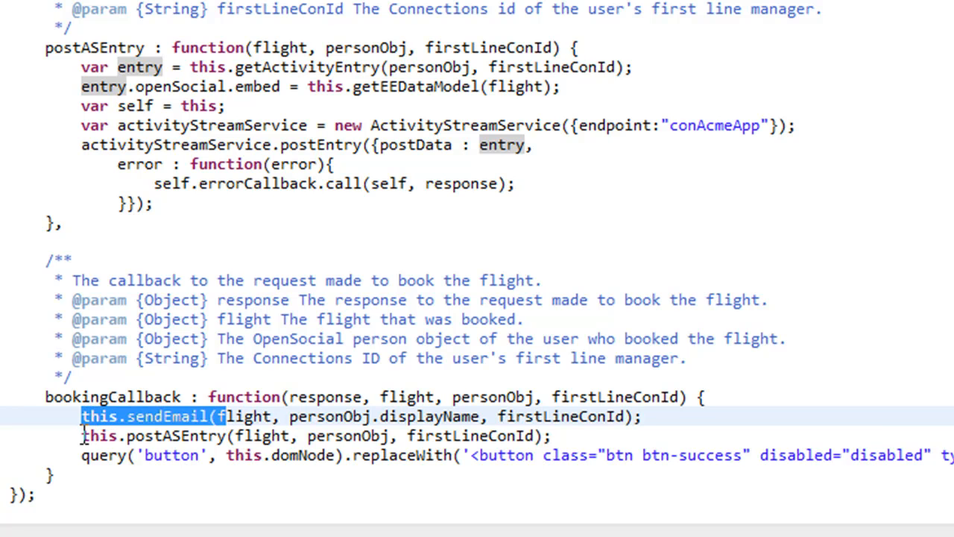
left_click_drag(82, 435, 242, 435)
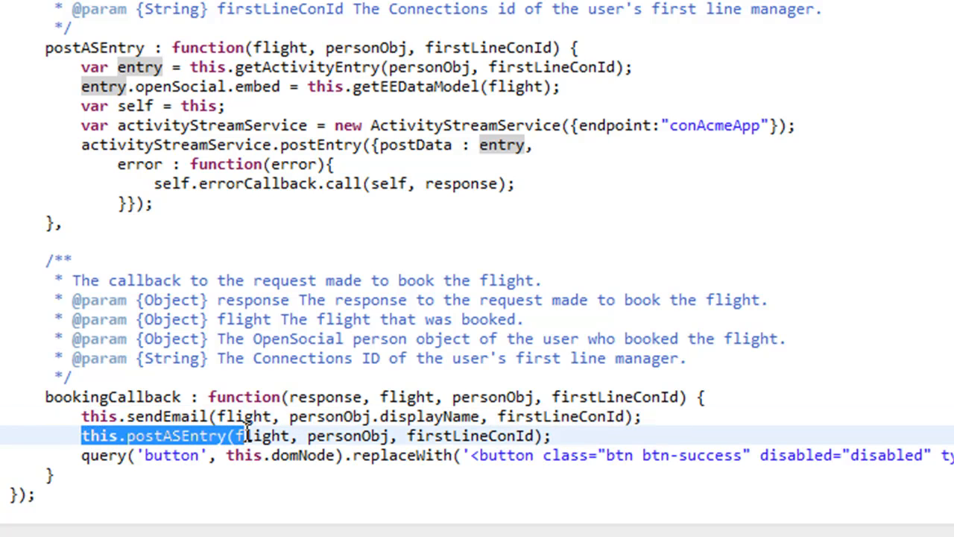
left_click(47, 48)
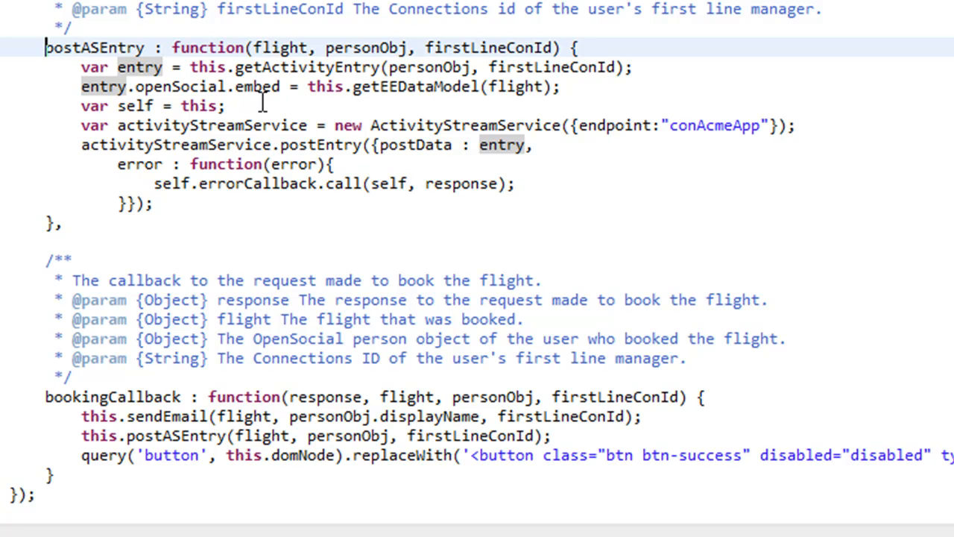
middle_click(187, 183)
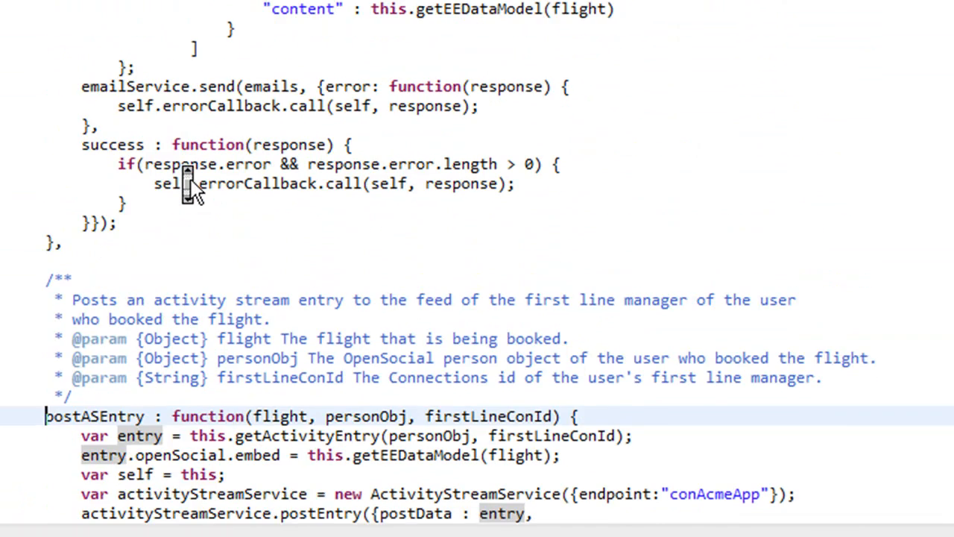
Highlight the emailService.send call block inside sendEmail, then clear the selection.
middle_click(171, 231)
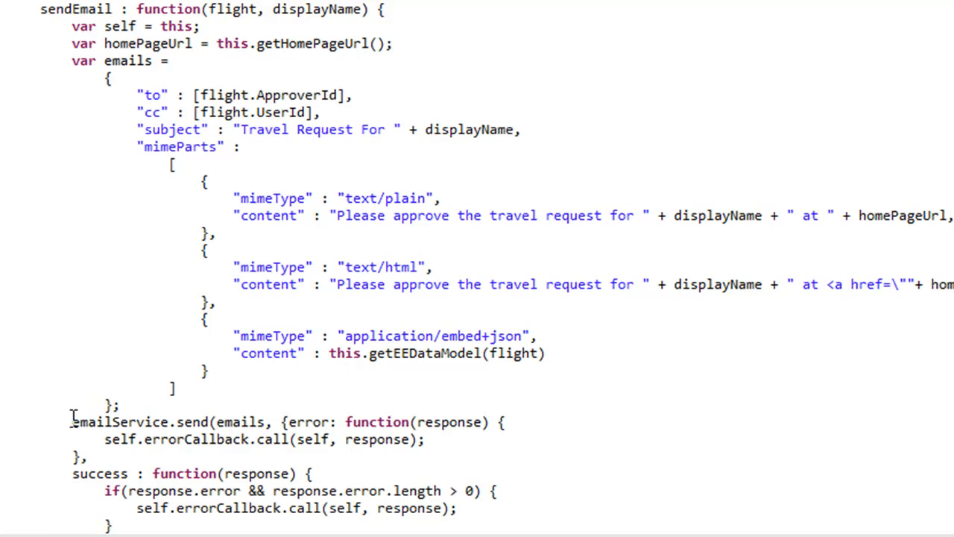
scroll(70, 422, "down", 3)
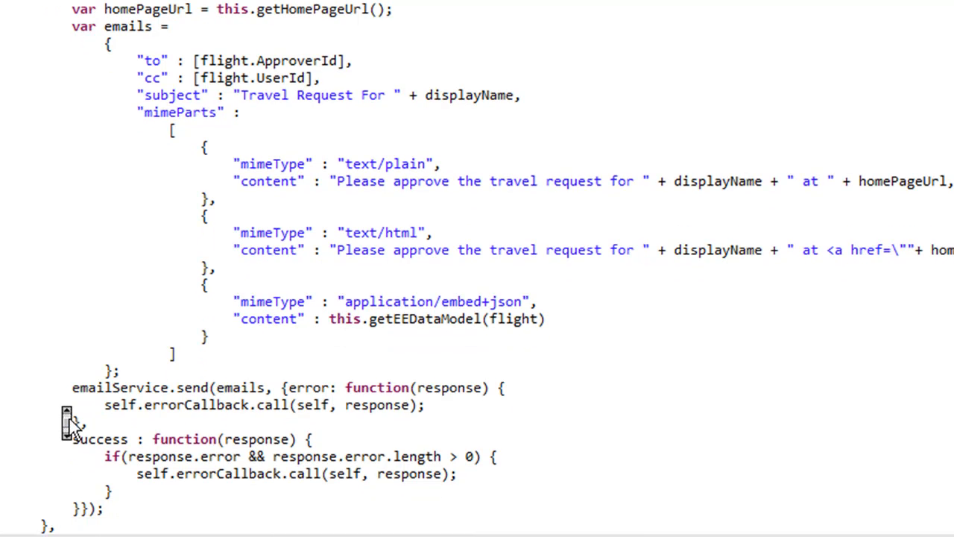
left_click_drag(69, 370, 134, 495)
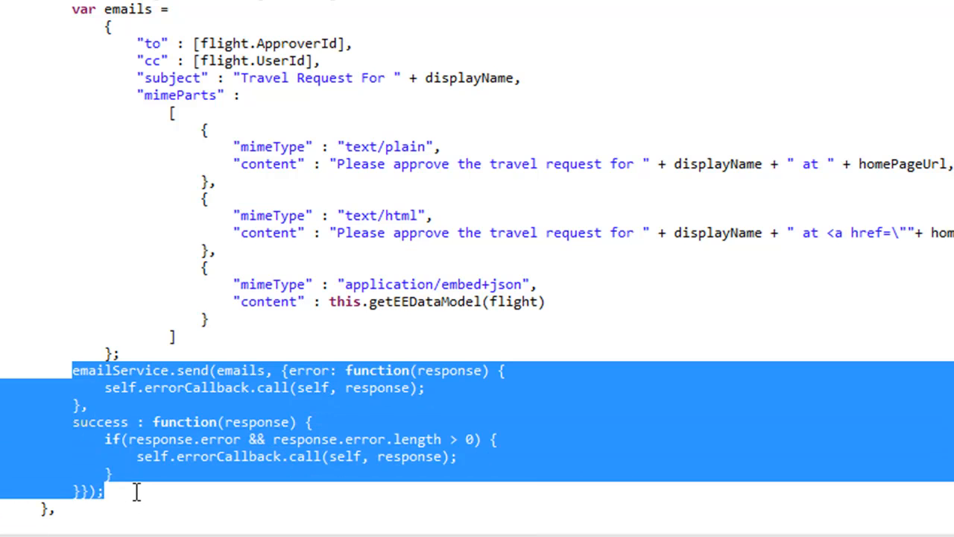
left_click(179, 354)
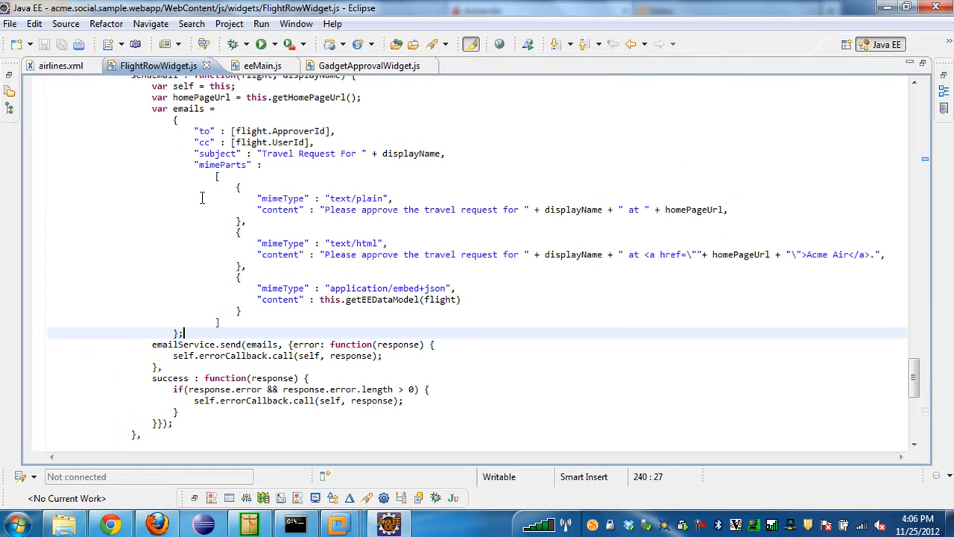
Restore the full workbench layout and open airlines.xml from WebContent/gadgets/airlines.
double_click(158, 66)
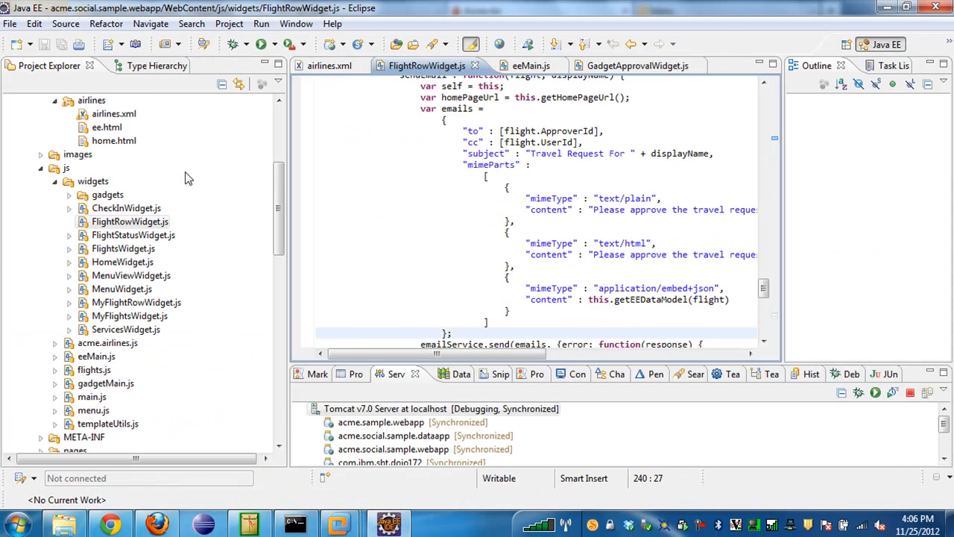
scroll(169, 252, "up", 3)
scroll(164, 250, "up", 3)
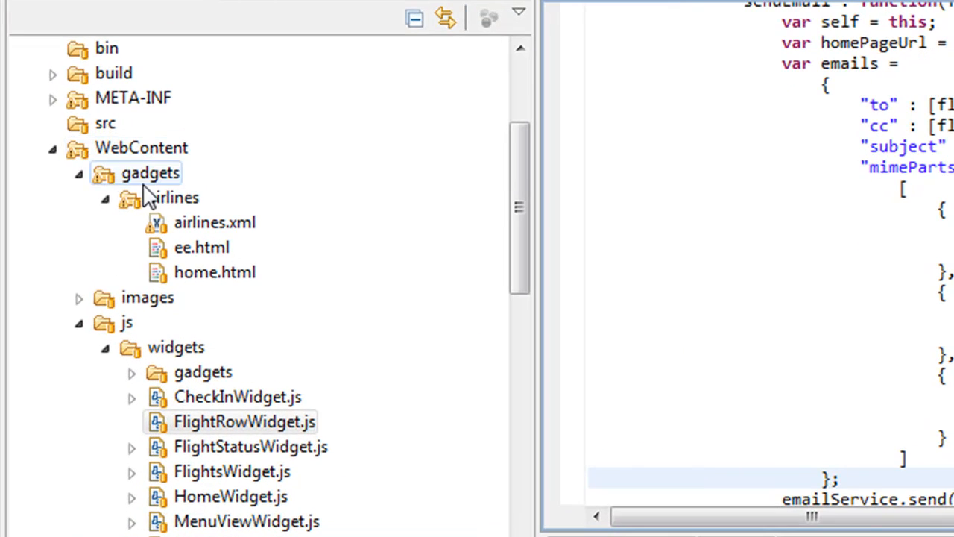
left_click(197, 223)
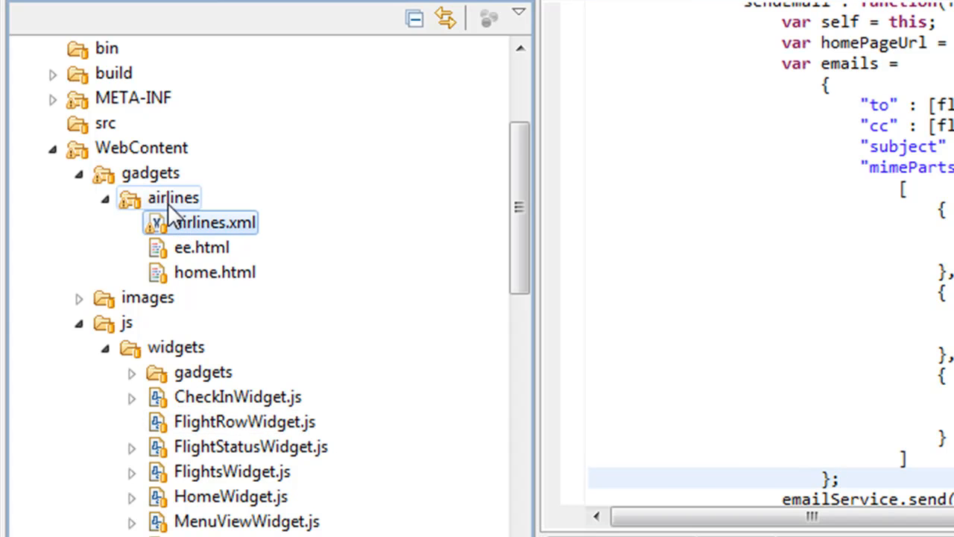
double_click(189, 222)
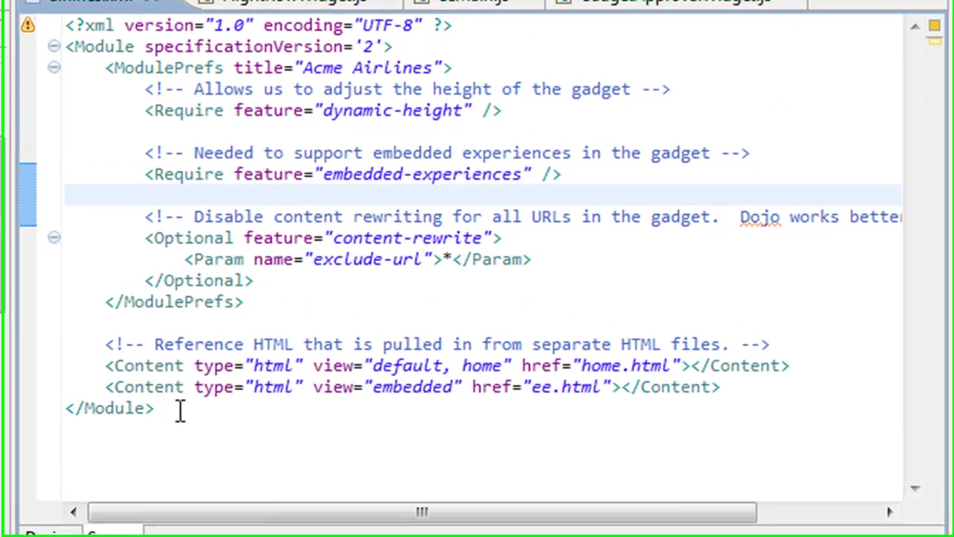
Select the whole gadget Module definition in airlines.xml, then clear the selection.
left_click(347, 296)
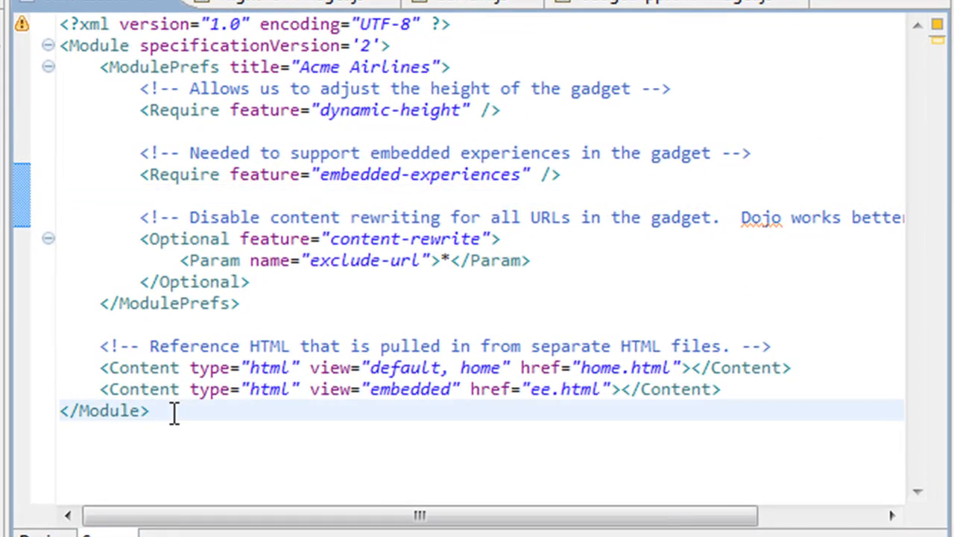
left_click_drag(174, 411, 59, 18)
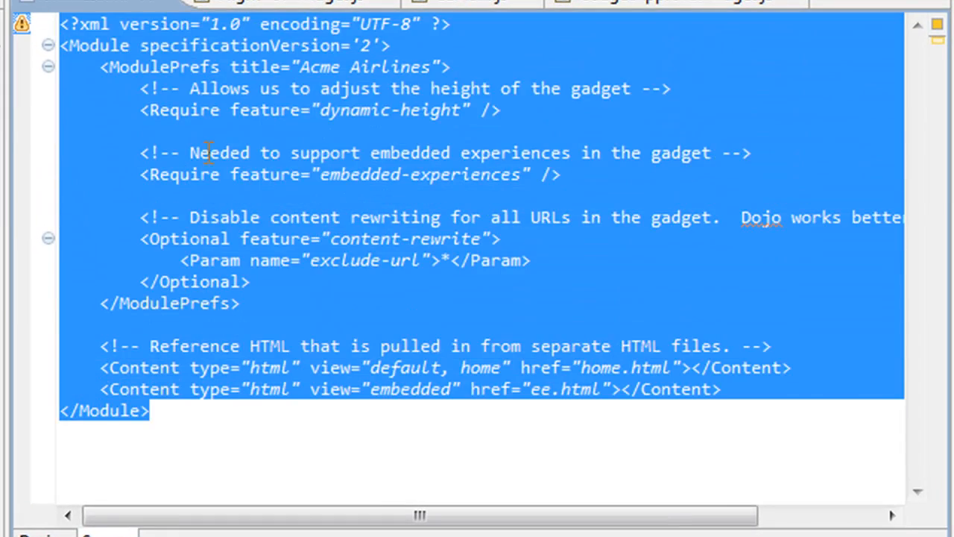
left_click(209, 153)
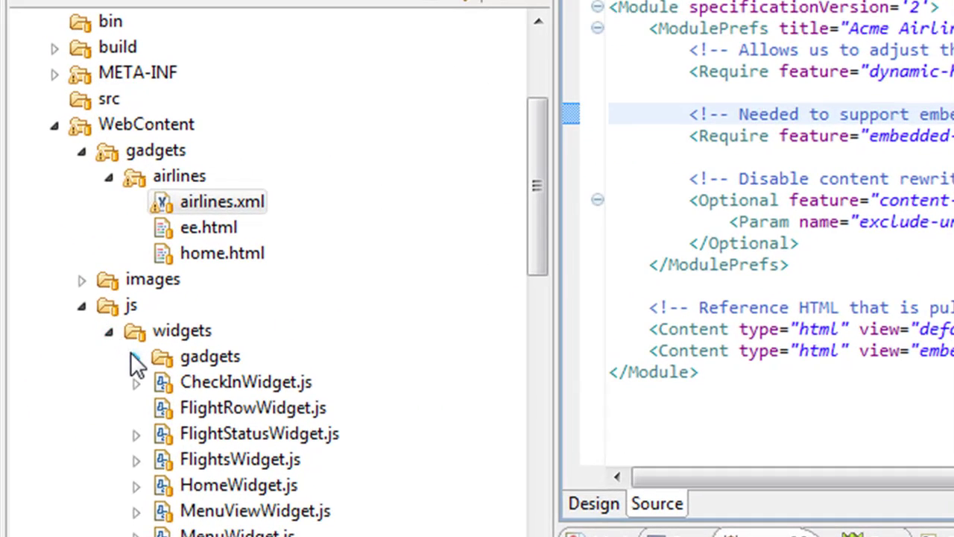
Open GadgetApprovalWidget.js from js/widgets/gadgets and review its updateFlight code.
left_click(121, 338)
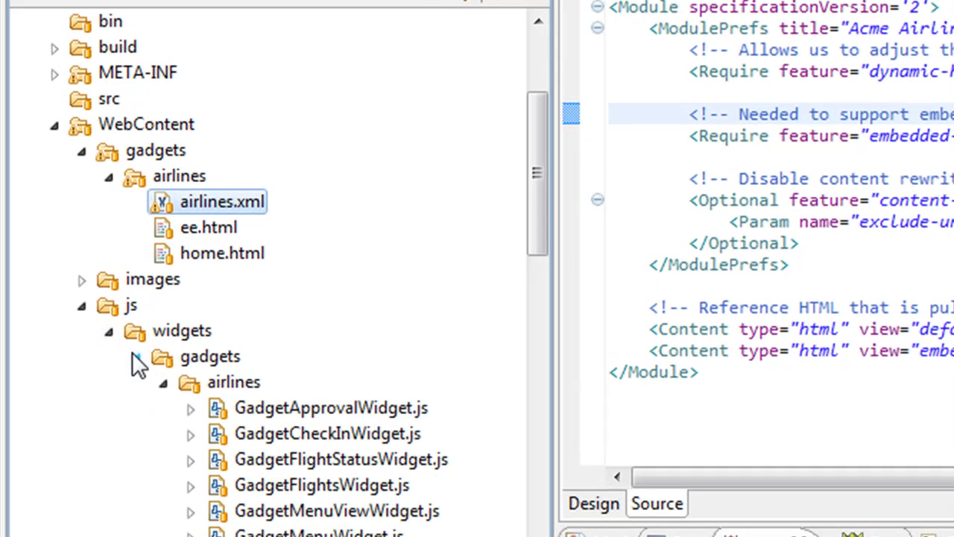
double_click(246, 414)
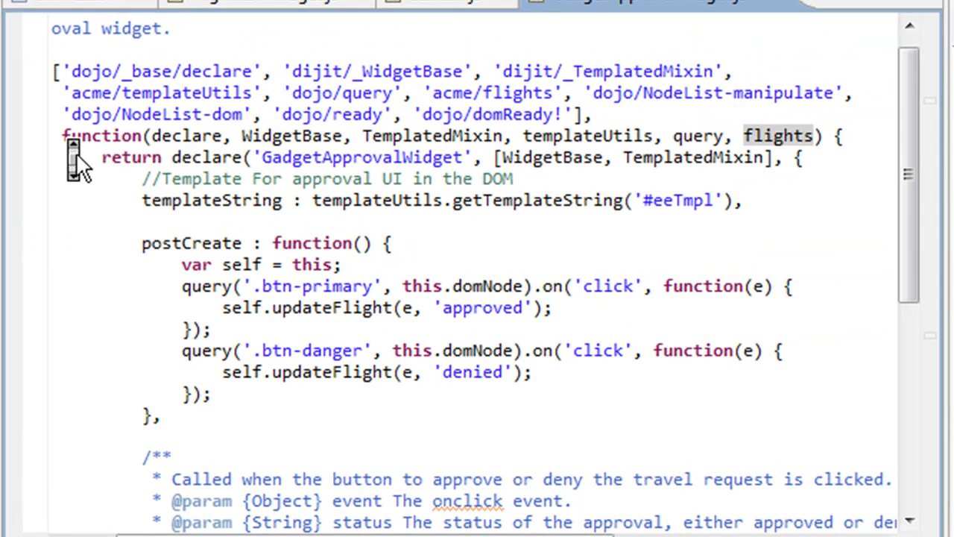
scroll(76, 152, "down", 5)
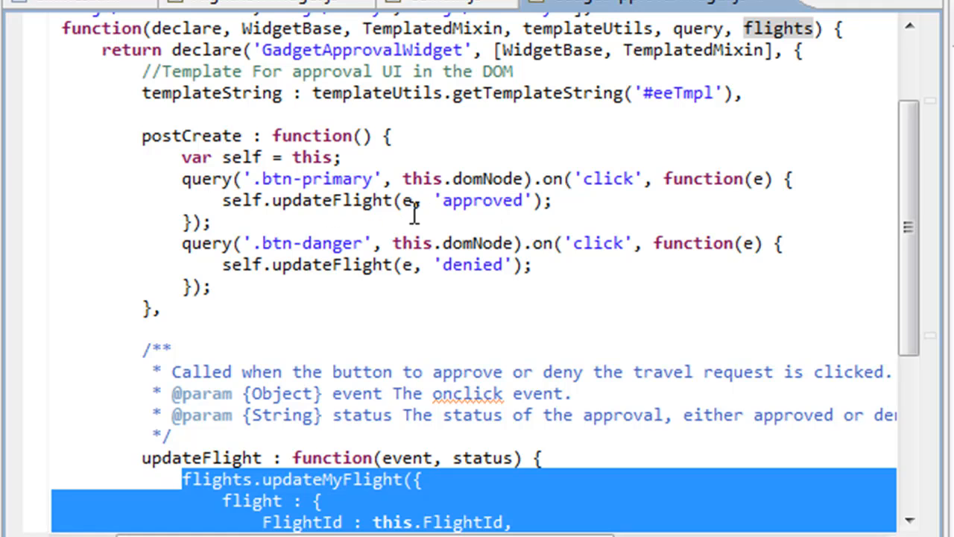
scroll(228, 296, "down", 3)
scroll(229, 296, "down", 3)
scroll(228, 296, "down", 3)
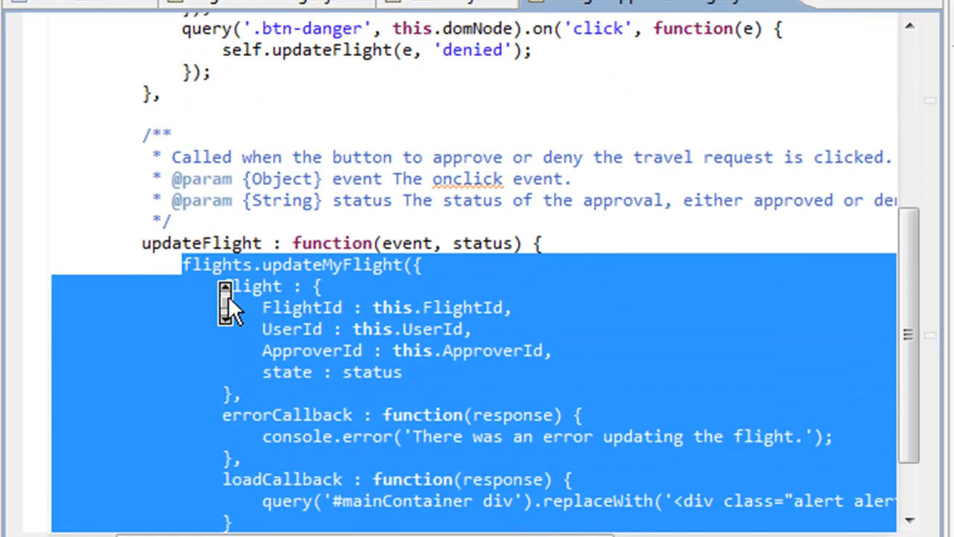
scroll(228, 296, "down", 3)
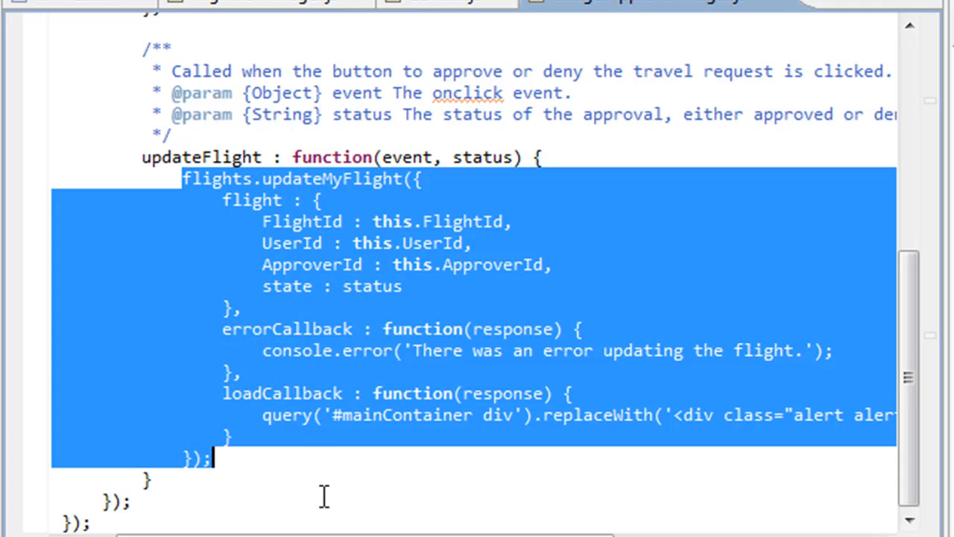
left_click(313, 388)
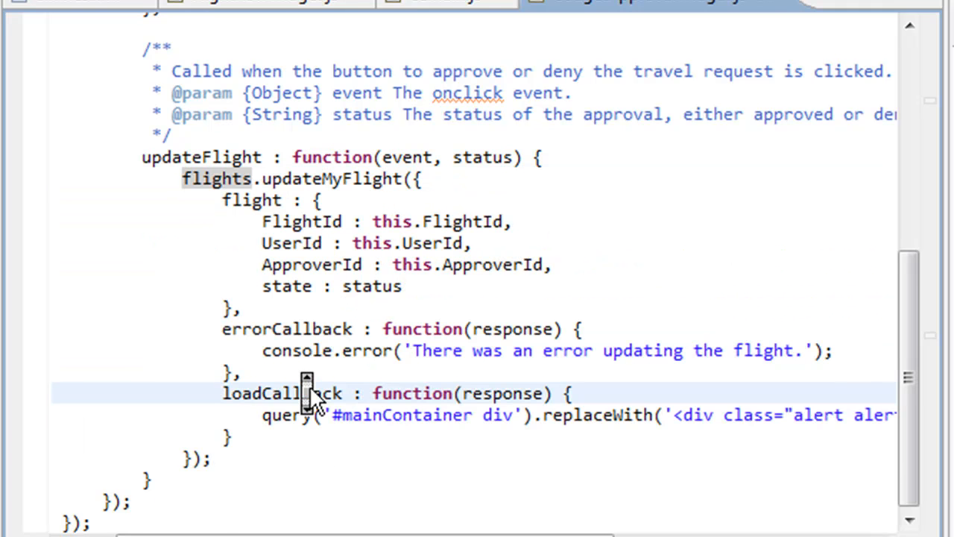
scroll(310, 386, "up", 6)
scroll(309, 385, "up", 8)
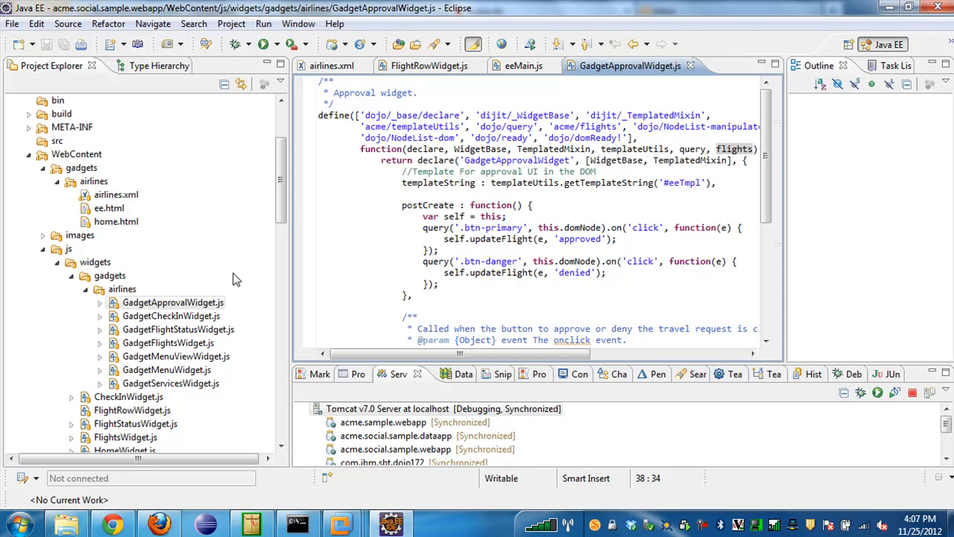
mouse_move(282, 190)
left_mouse_down()
mouse_move(283, 201)
mouse_move(286, 173)
left_mouse_up()
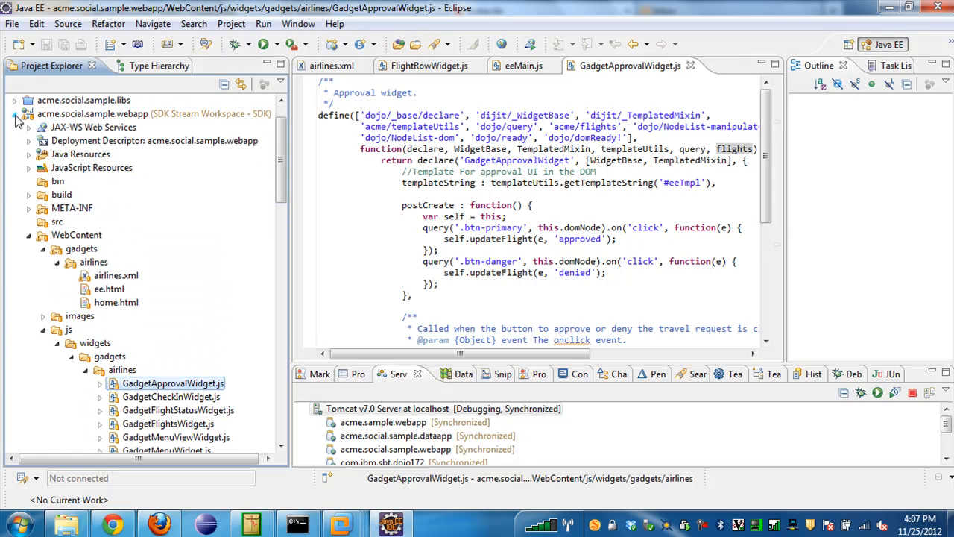
Collapse acme.social.sample.webapp, then view My Flights and the SBT Samples email page in Firefox.
left_click(28, 113)
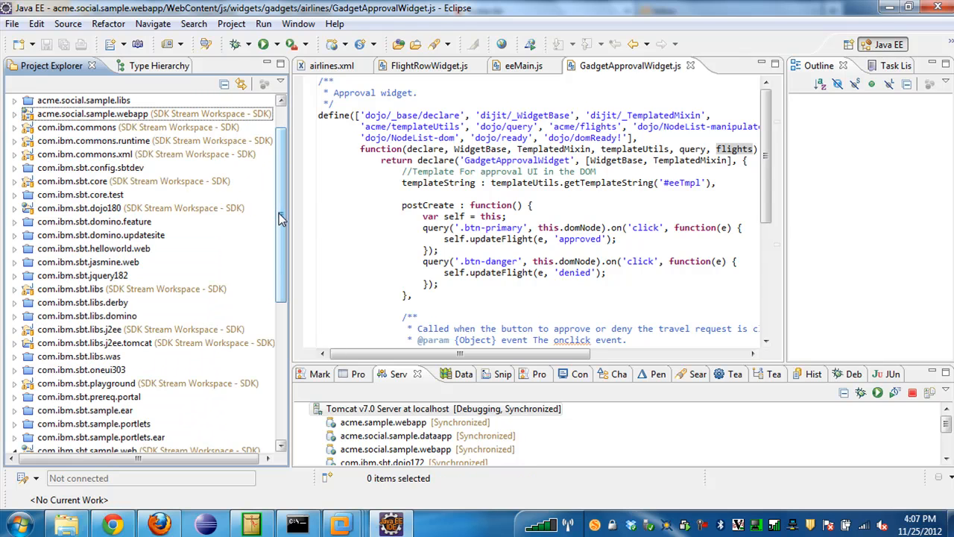
left_click(158, 524)
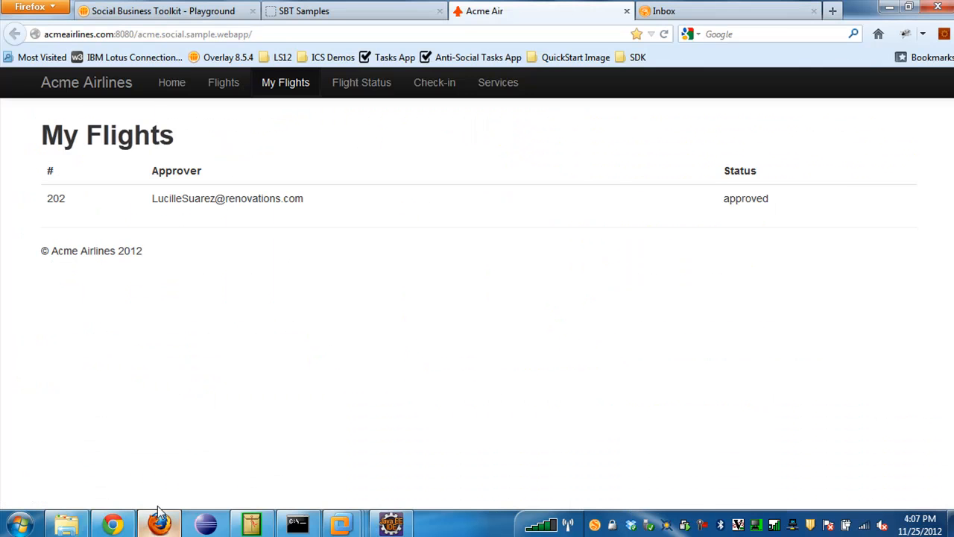
left_click(303, 11)
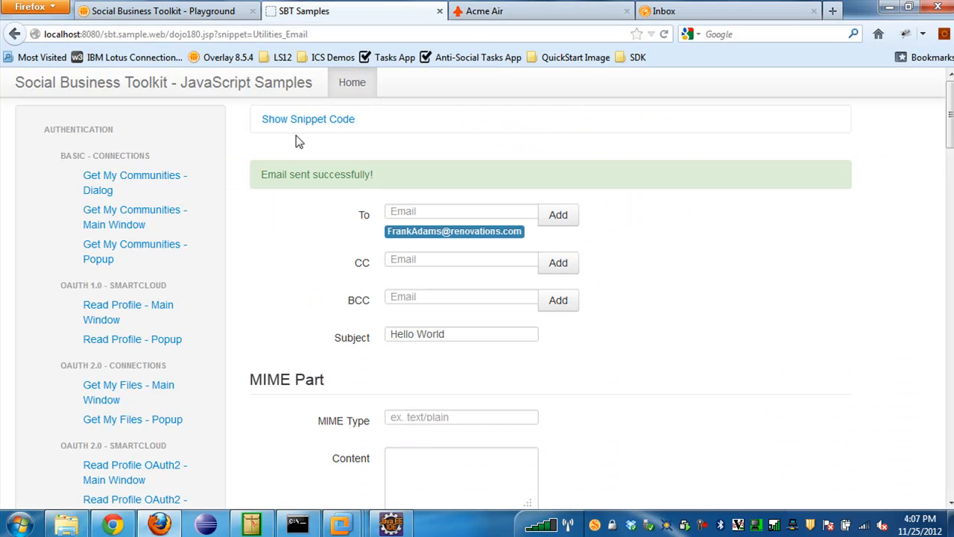
Reveal the Dojo JSP pages, jsSamples.jsp and samplesHome.html under com.ibm.sbt.sample.web's WebContent.
left_click(391, 524)
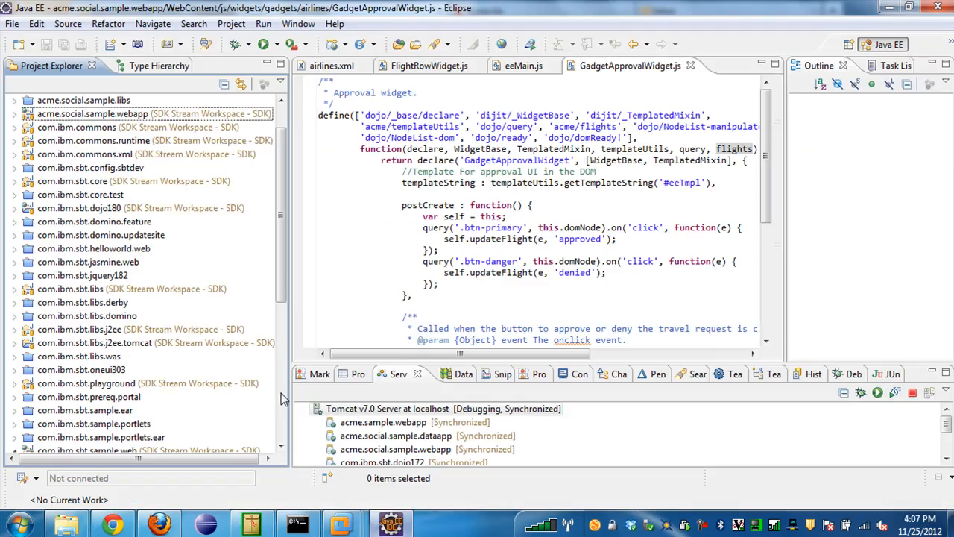
left_click_drag(280, 258, 280, 302)
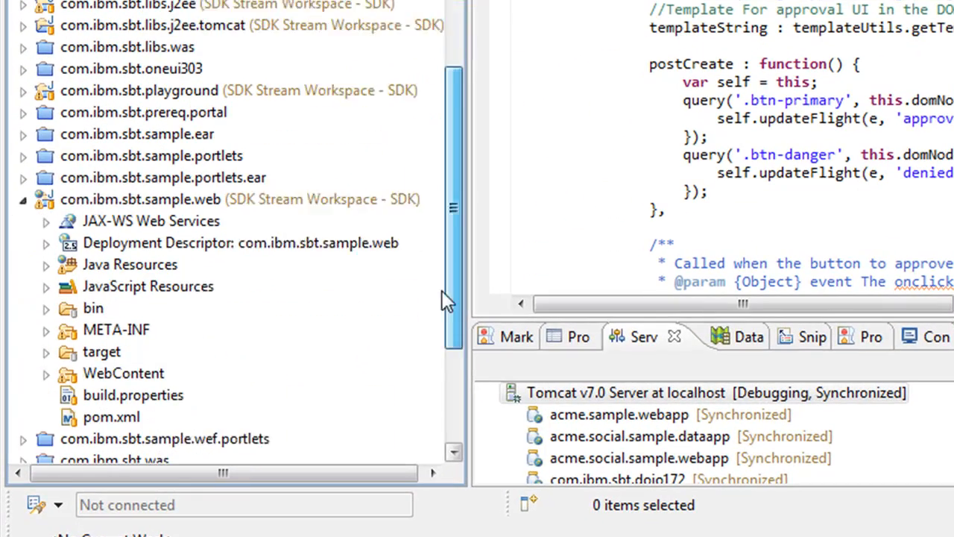
left_click(104, 157)
left_click(214, 177)
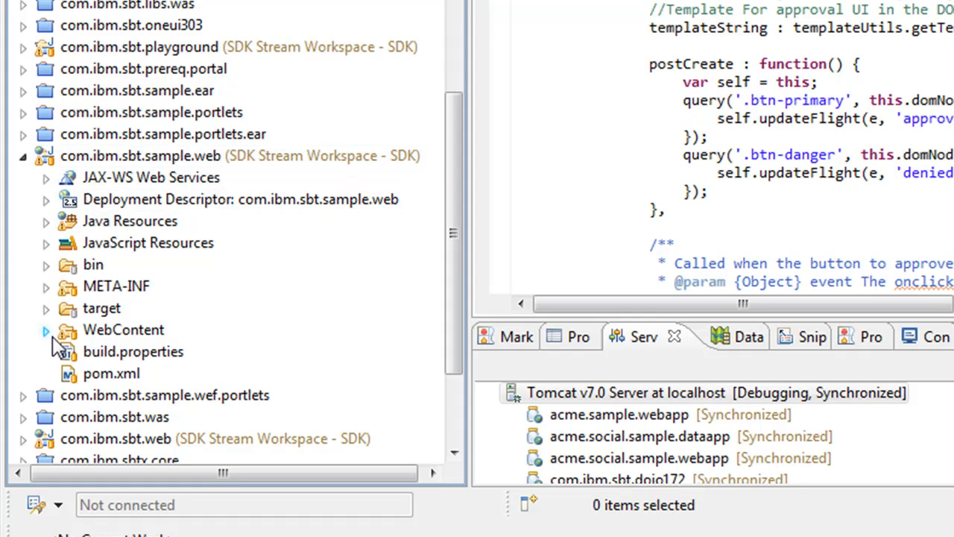
left_click(47, 330)
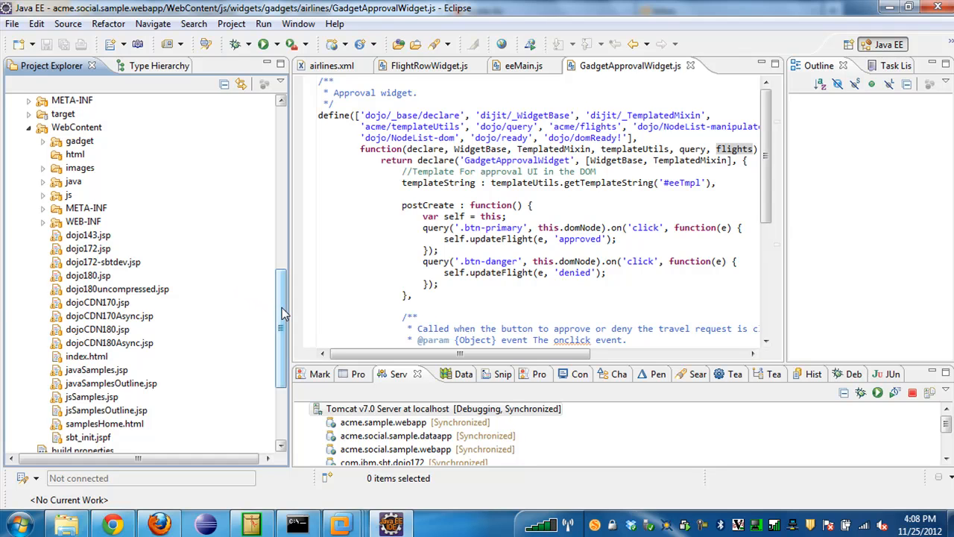
left_click_drag(283, 307, 284, 311)
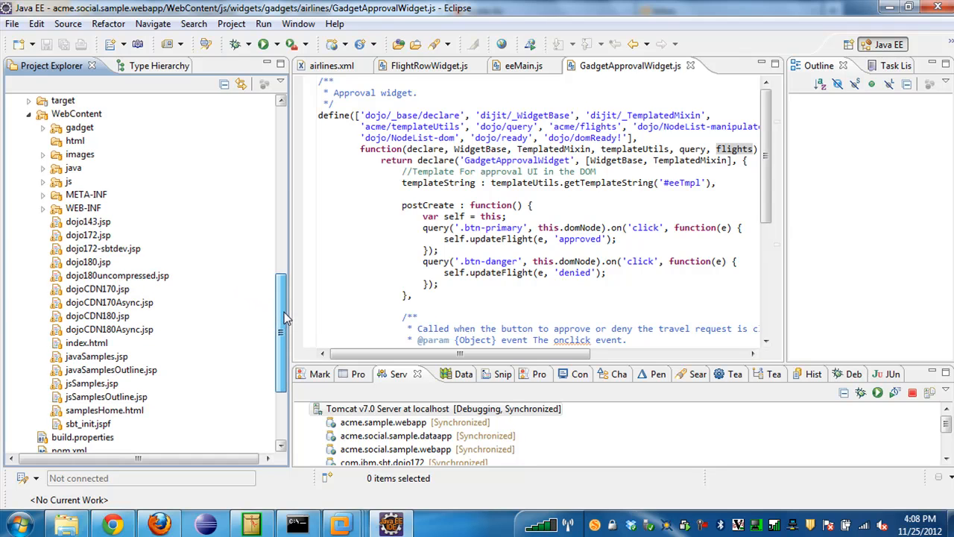